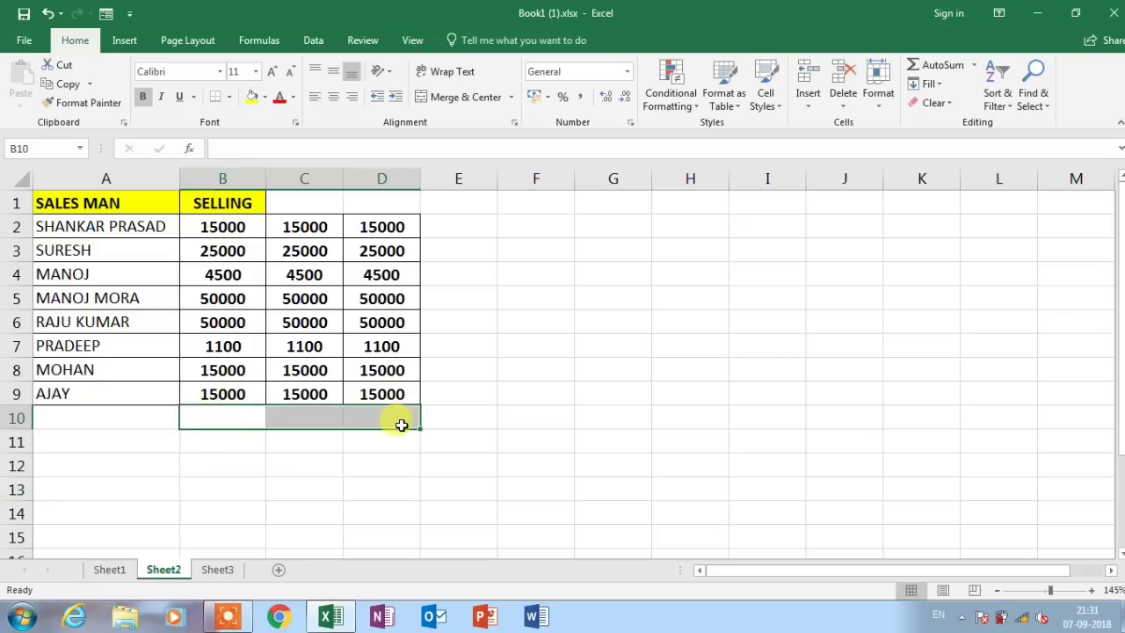
AutoSum B10:D10 and E2:E9 with Alt+=, then move to Sheet1 with Ctrl+PageUp
key("alt+equal")
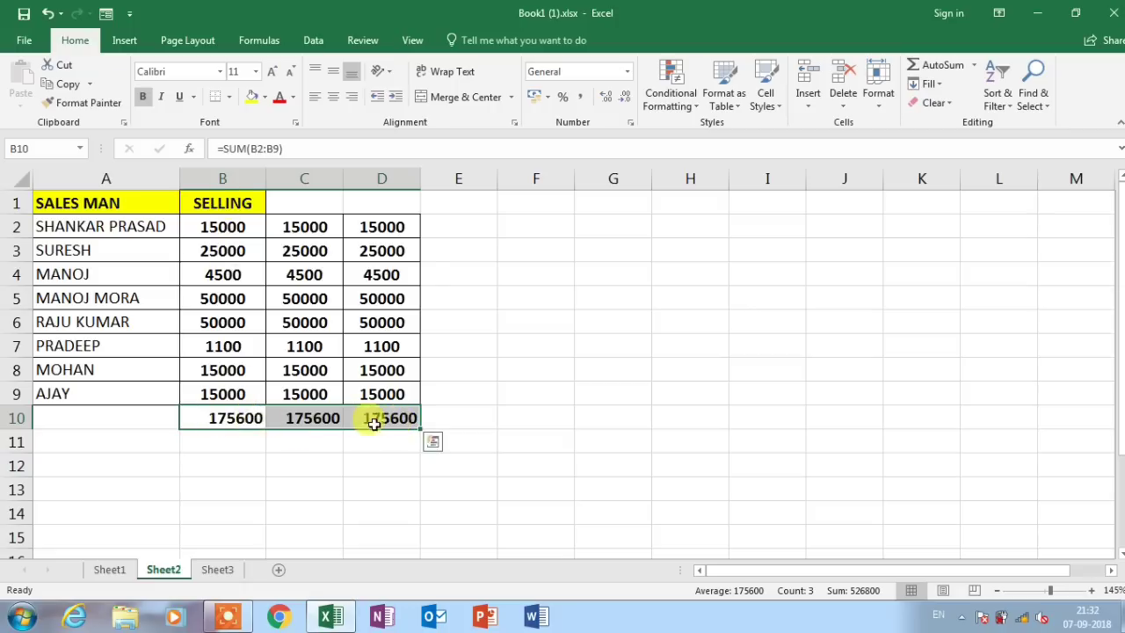
left_click_drag(461, 222, 457, 390)
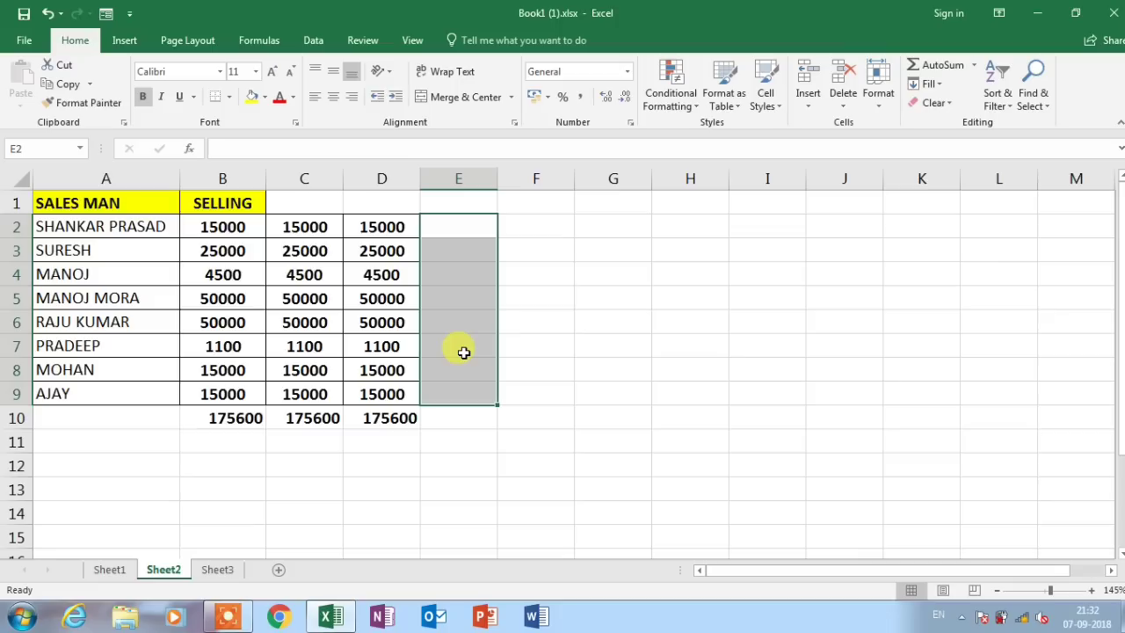
key("alt+equal")
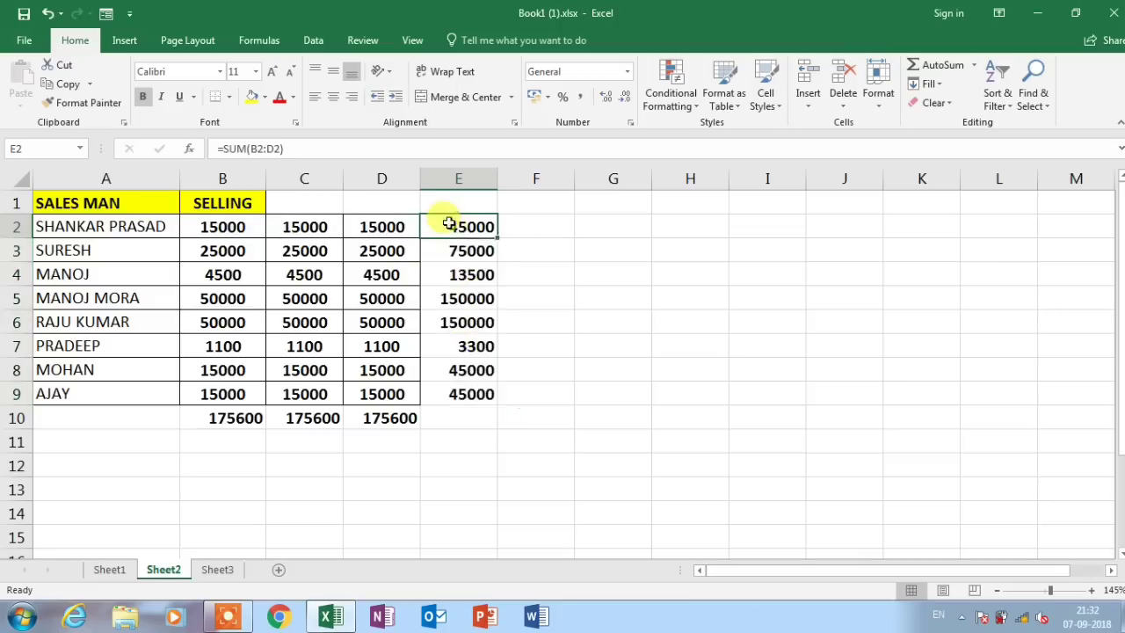
key("ctrl+Page_Up")
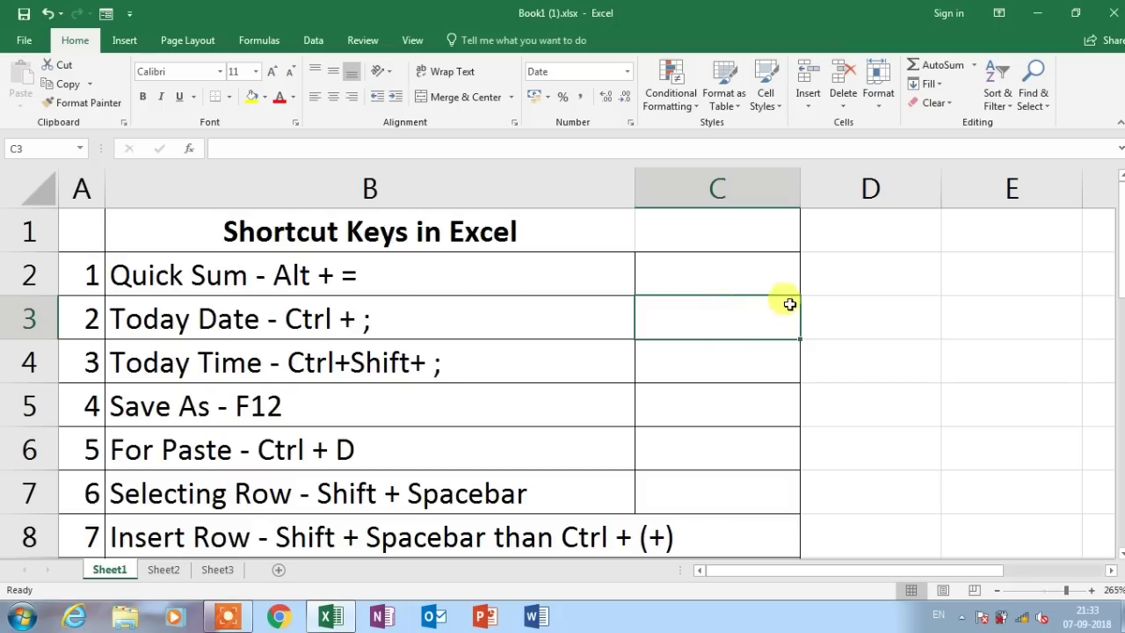
Enter today's date 07-09-2018 in C3 with Ctrl+; and the current time 21:33 in C4 with Ctrl+Shift+;
key("ctrl+semicolon")
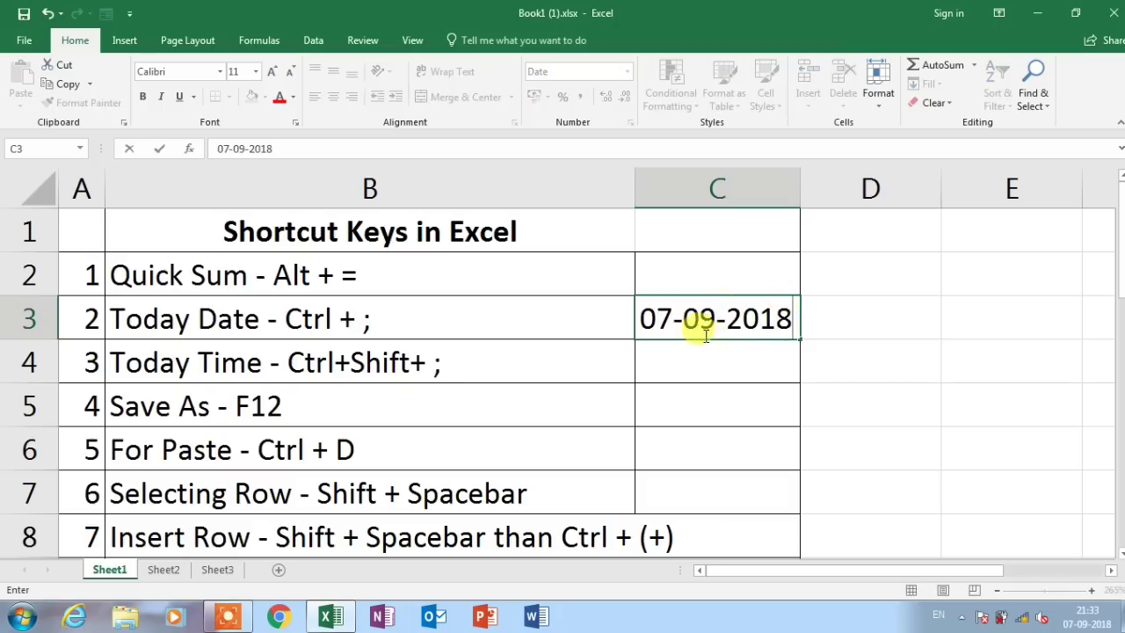
left_click(697, 365)
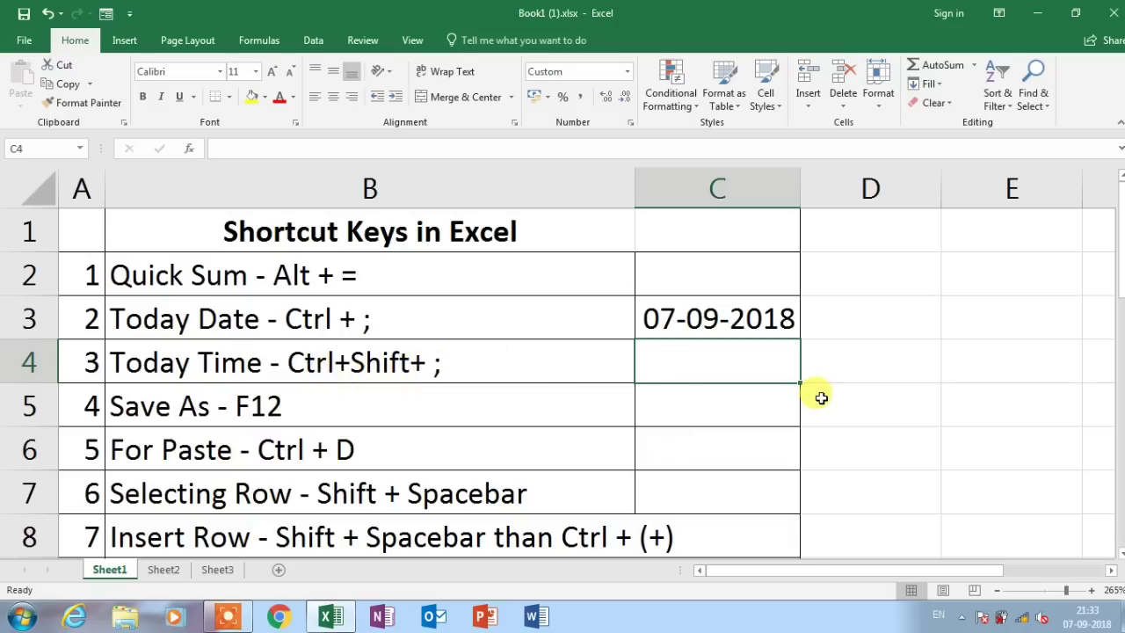
key("ctrl+shift+semicolon")
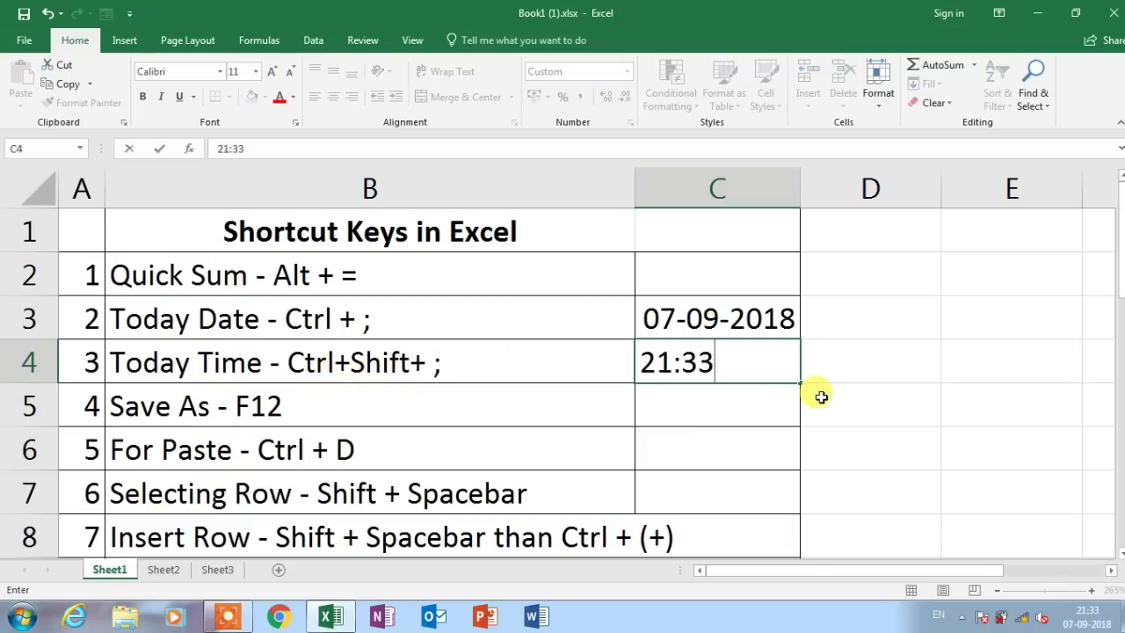
left_click(719, 387)
key("Return")
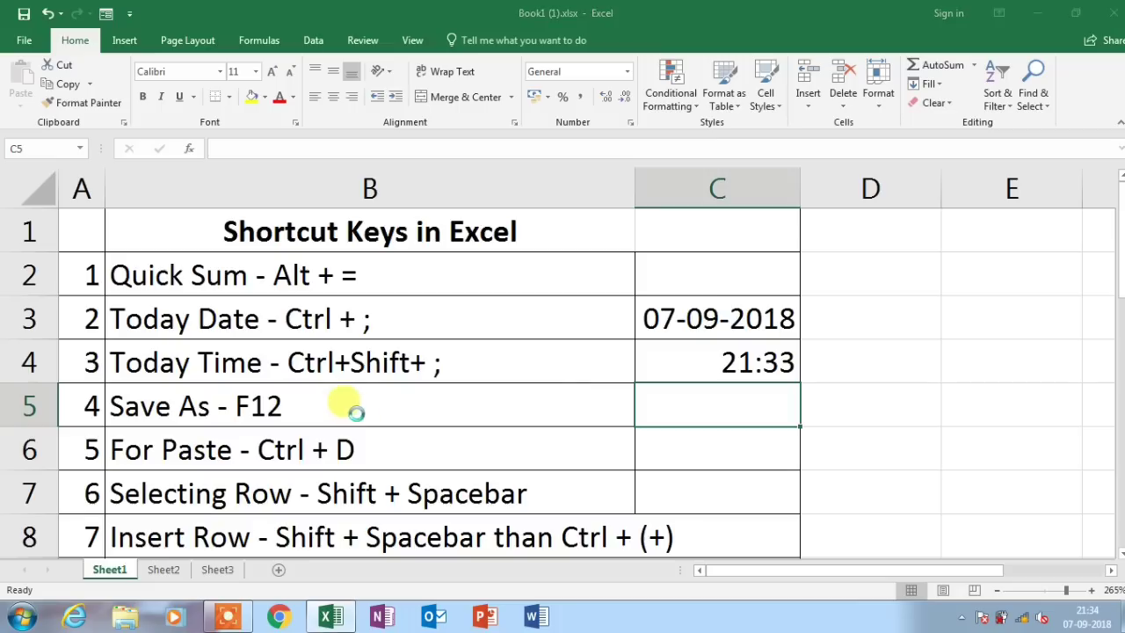
key("F12")
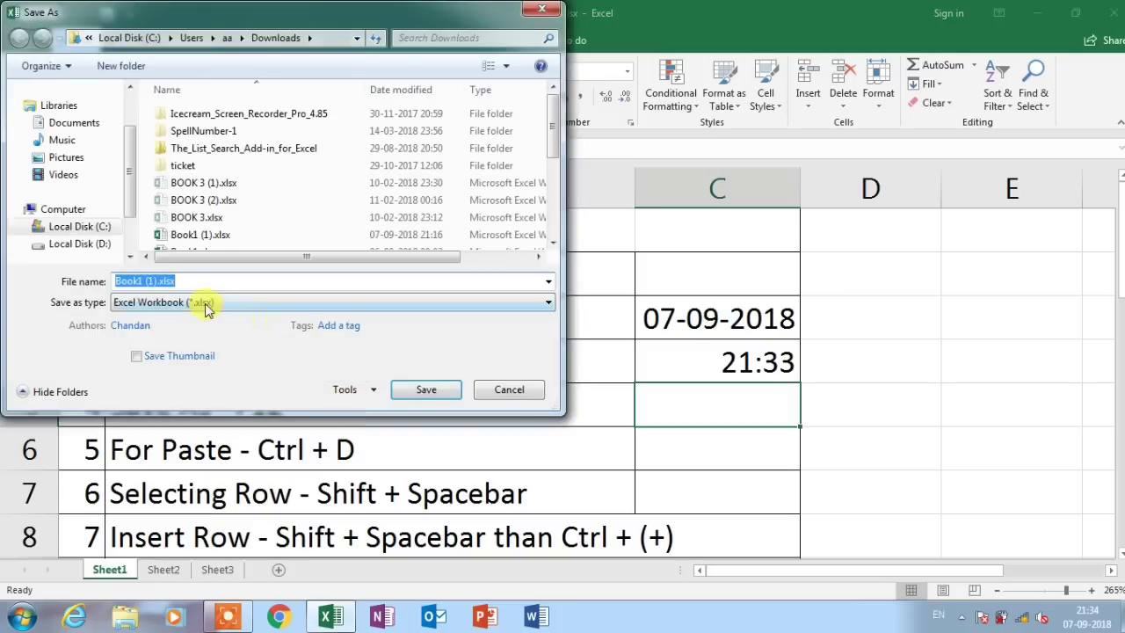
left_click(205, 305)
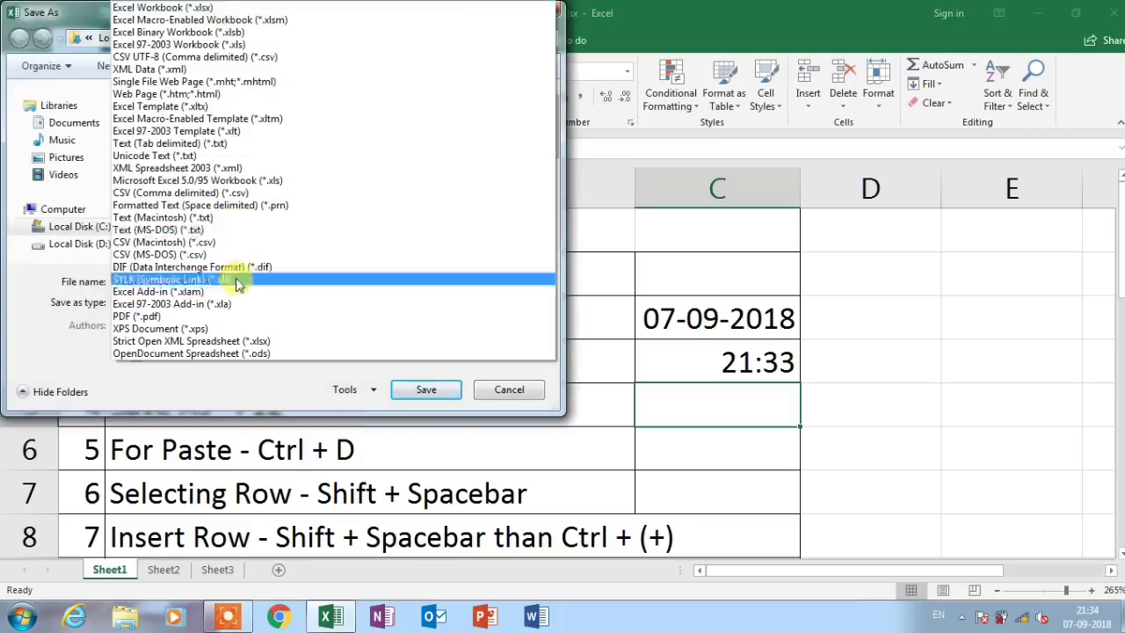
left_click(270, 389)
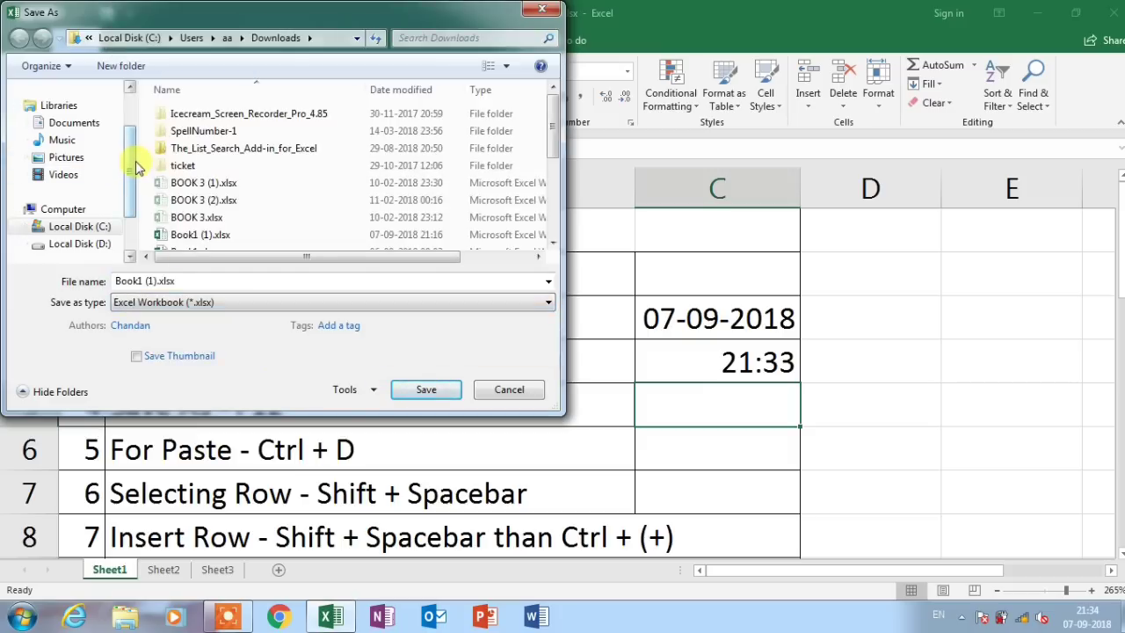
left_click(509, 389)
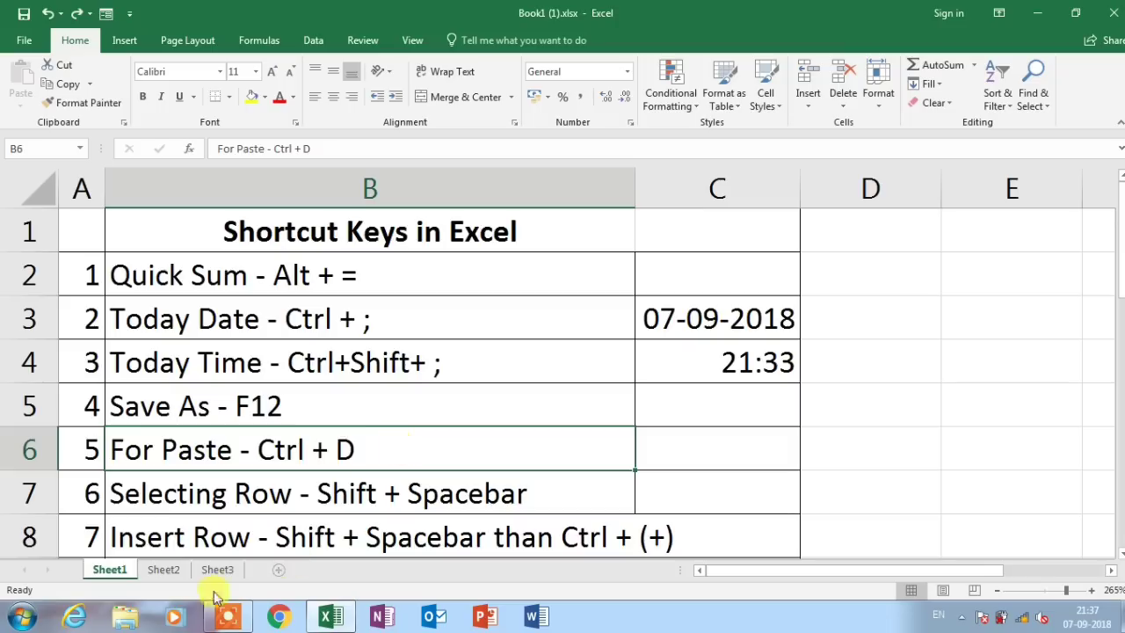
On Sheet2, fill the AJAY row down into row 10 with Ctrl+D and check E10's total formula
left_click(163, 570)
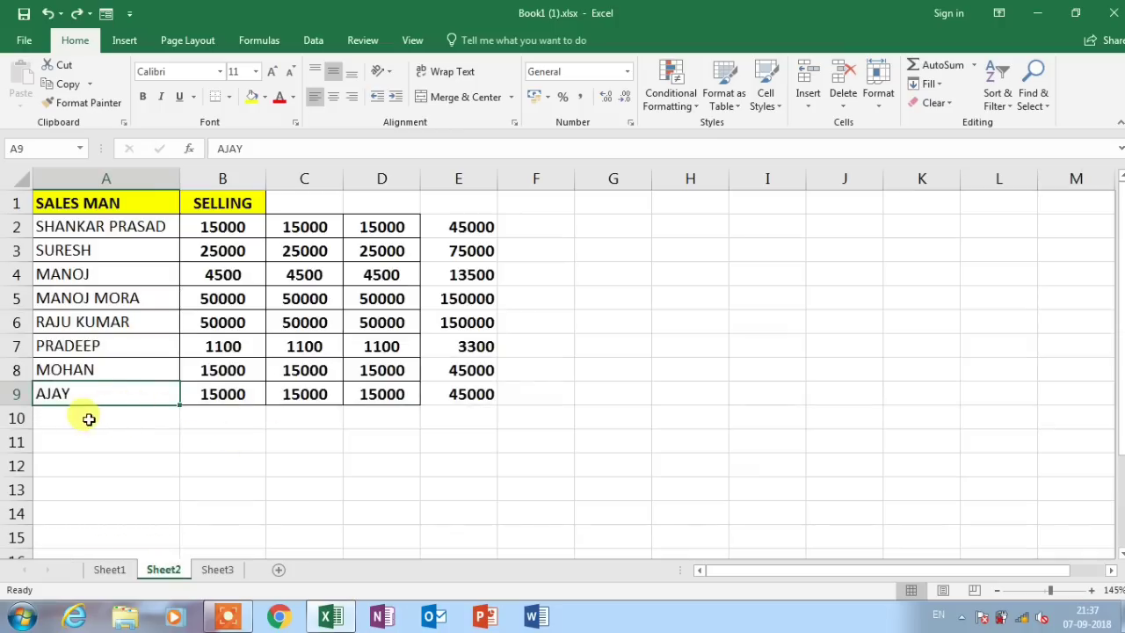
left_click_drag(87, 419, 472, 420)
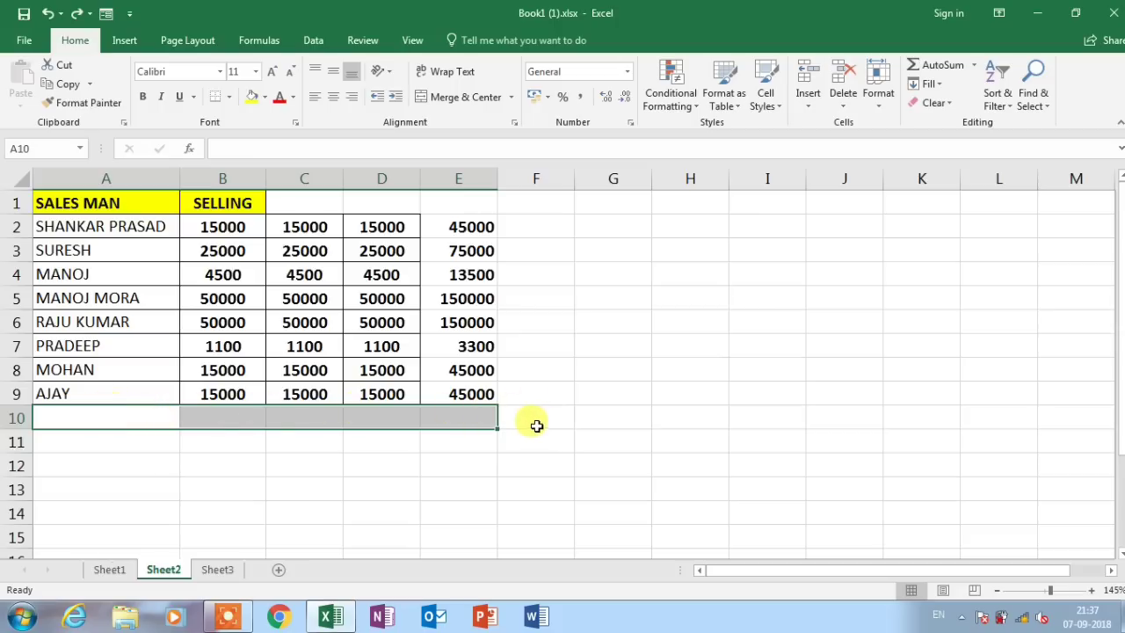
key("ctrl+d")
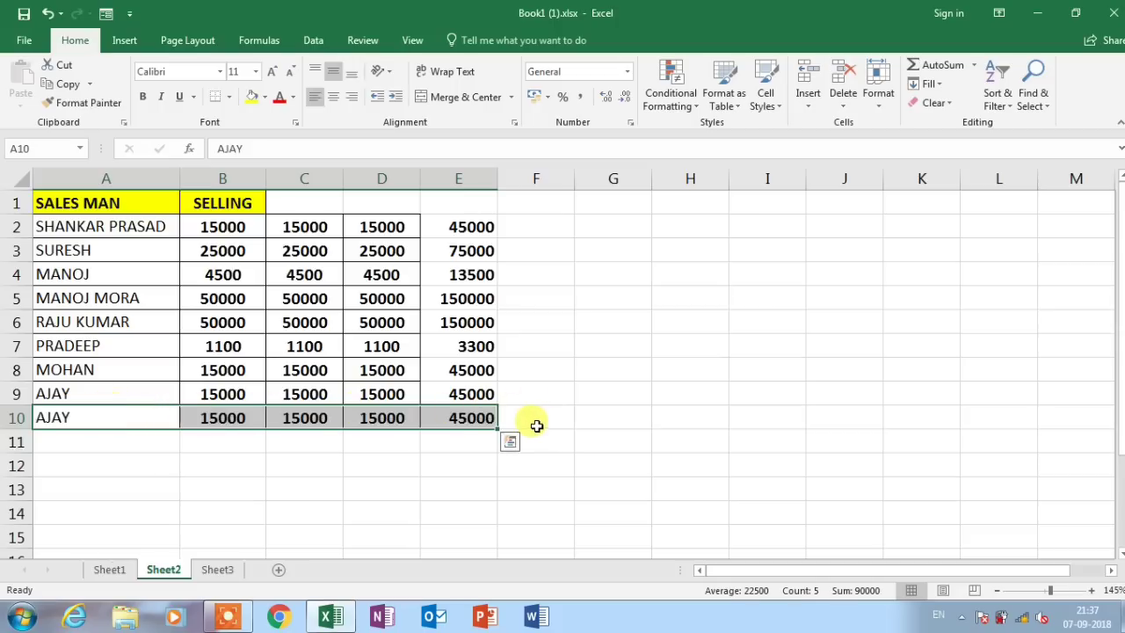
left_click(456, 420)
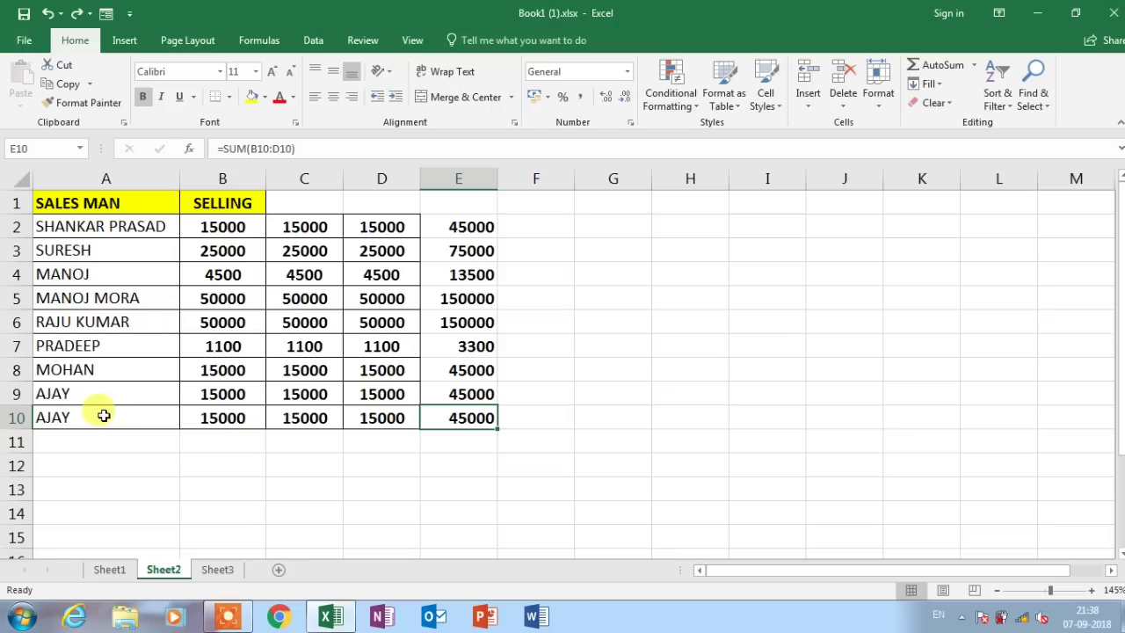
Fill row 10's values down through rows 11 to 15 with Ctrl+D, then return to Sheet1
left_click_drag(104, 416, 466, 540)
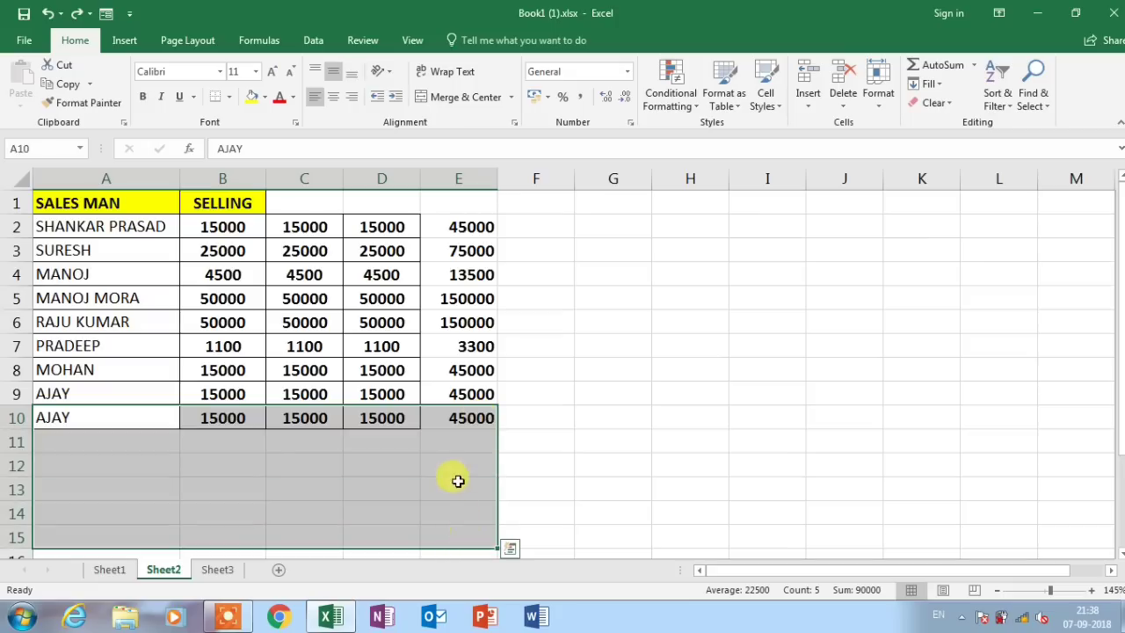
key("ctrl+d")
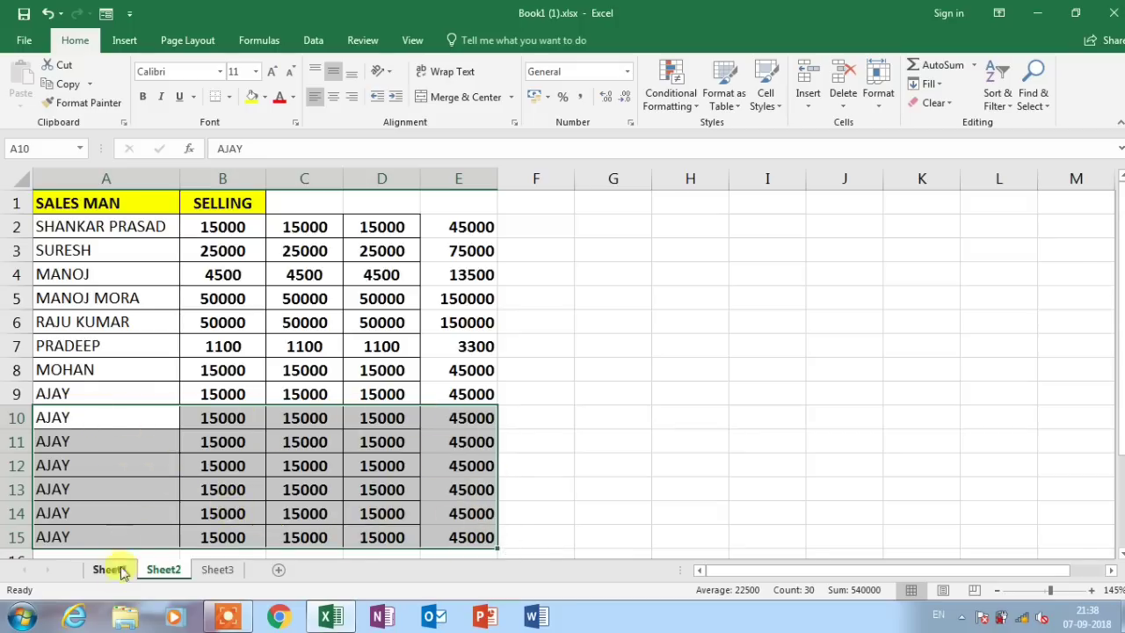
left_click(113, 568)
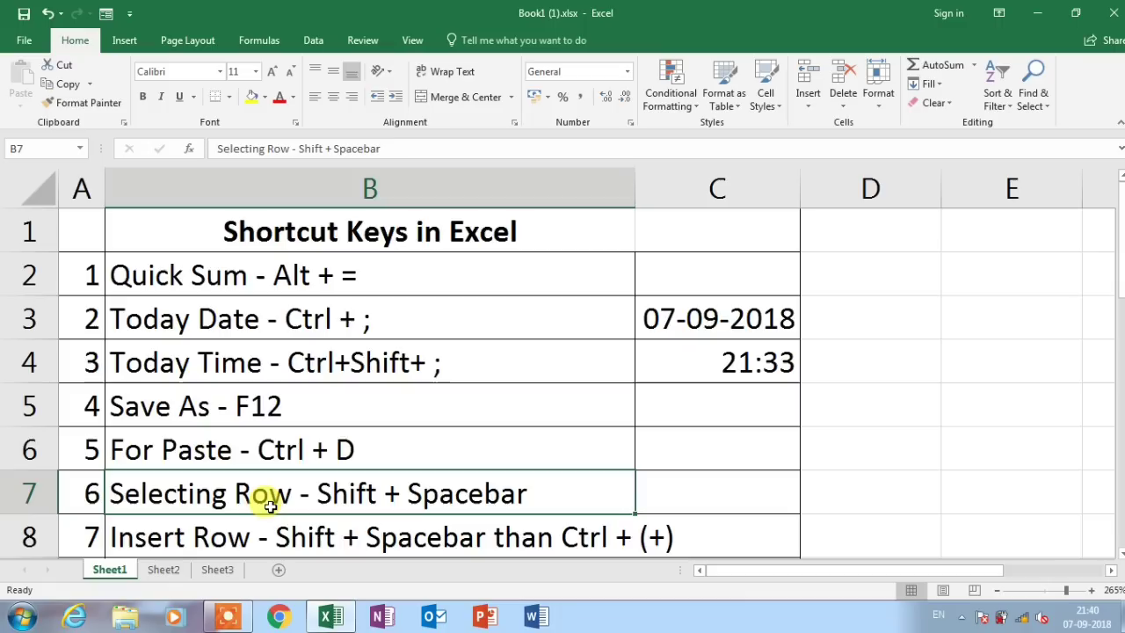
left_click(29, 325)
left_click(29, 359)
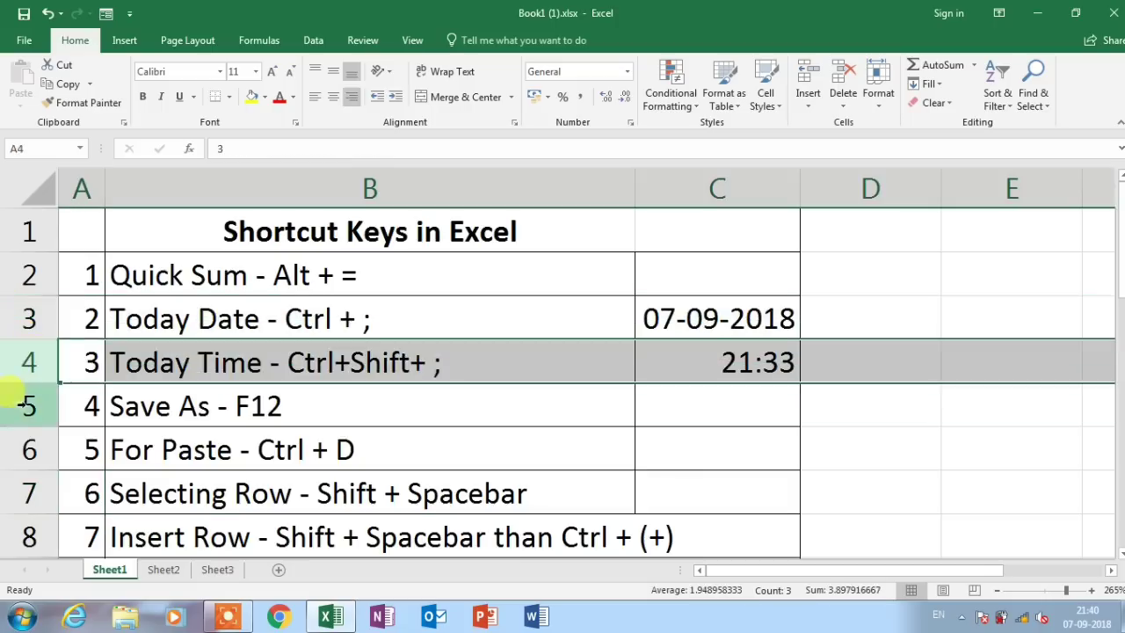
left_click(29, 400)
left_click(92, 494)
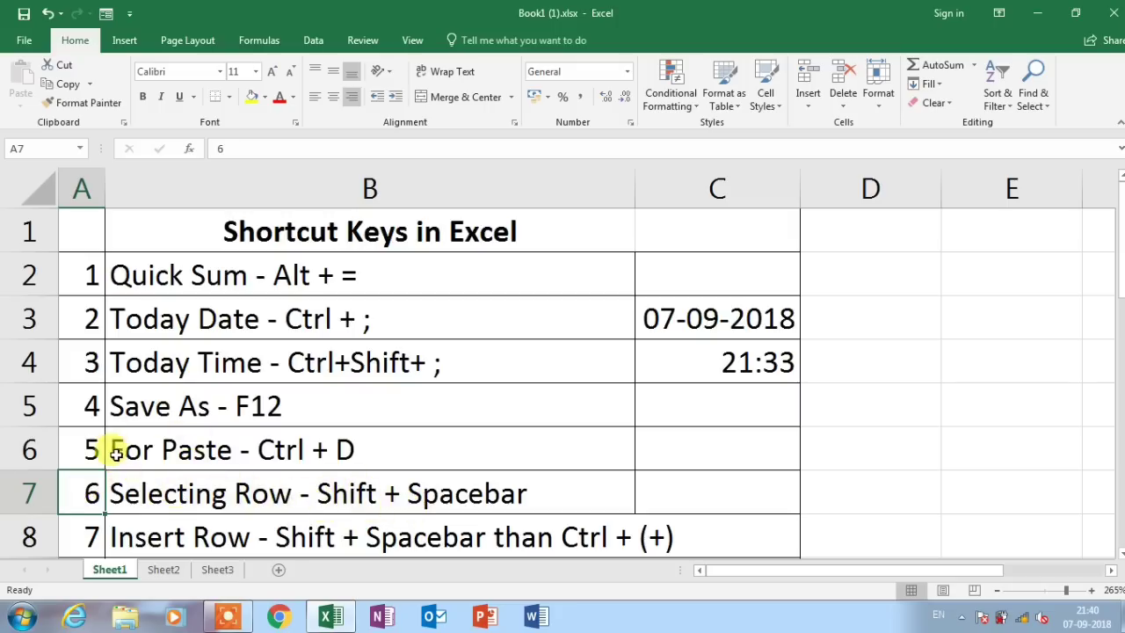
key("shift+space")
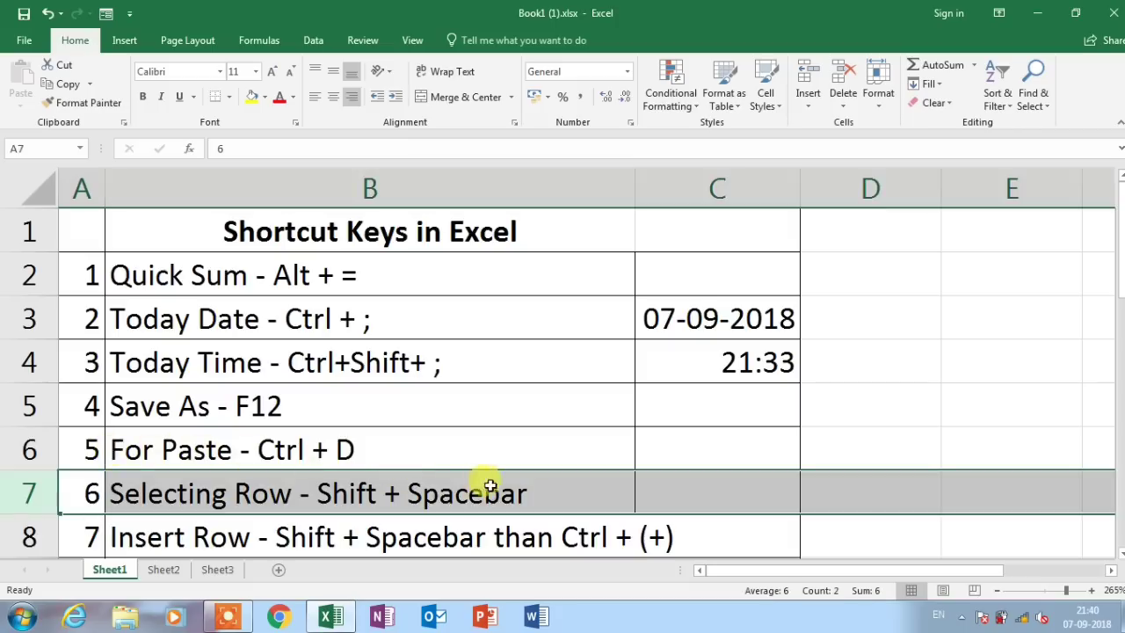
left_click(211, 537)
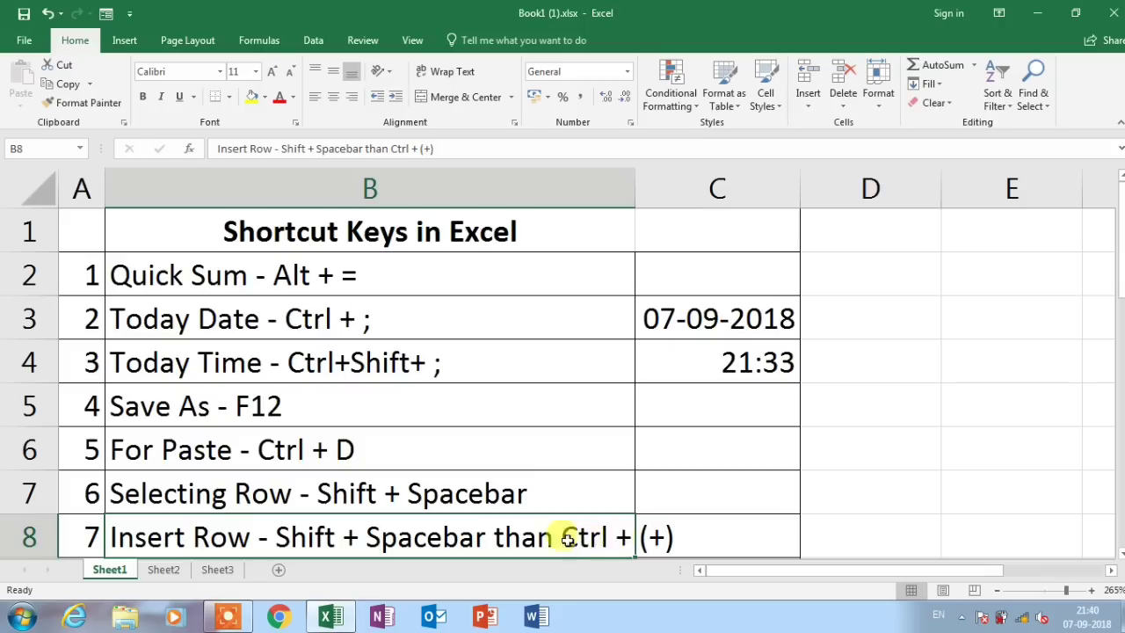
left_click(271, 450)
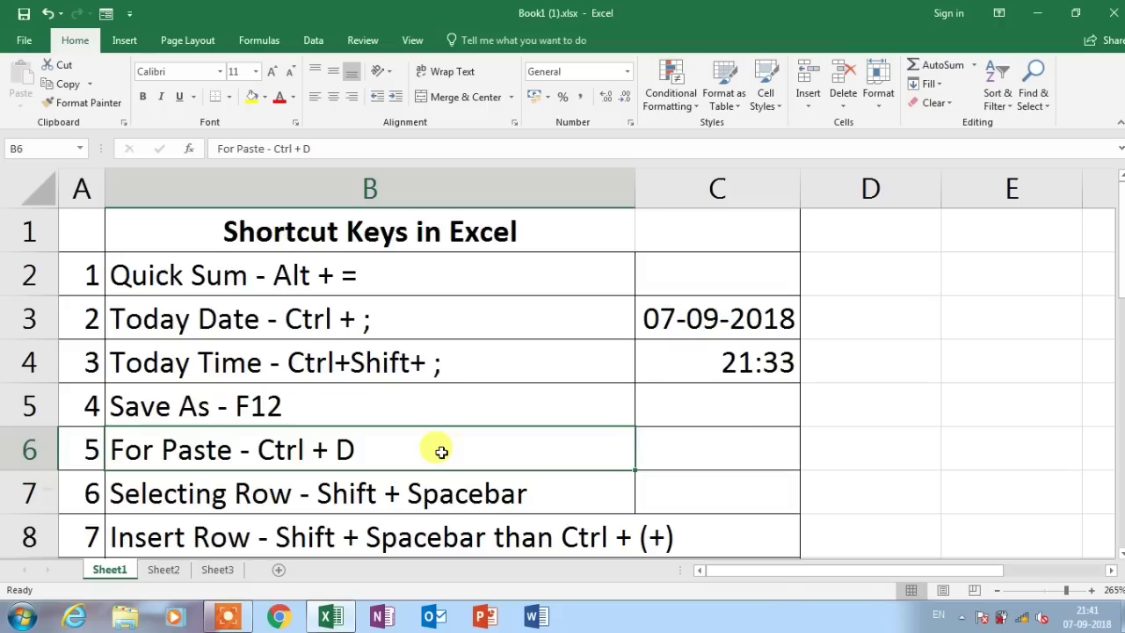
key("shift+space")
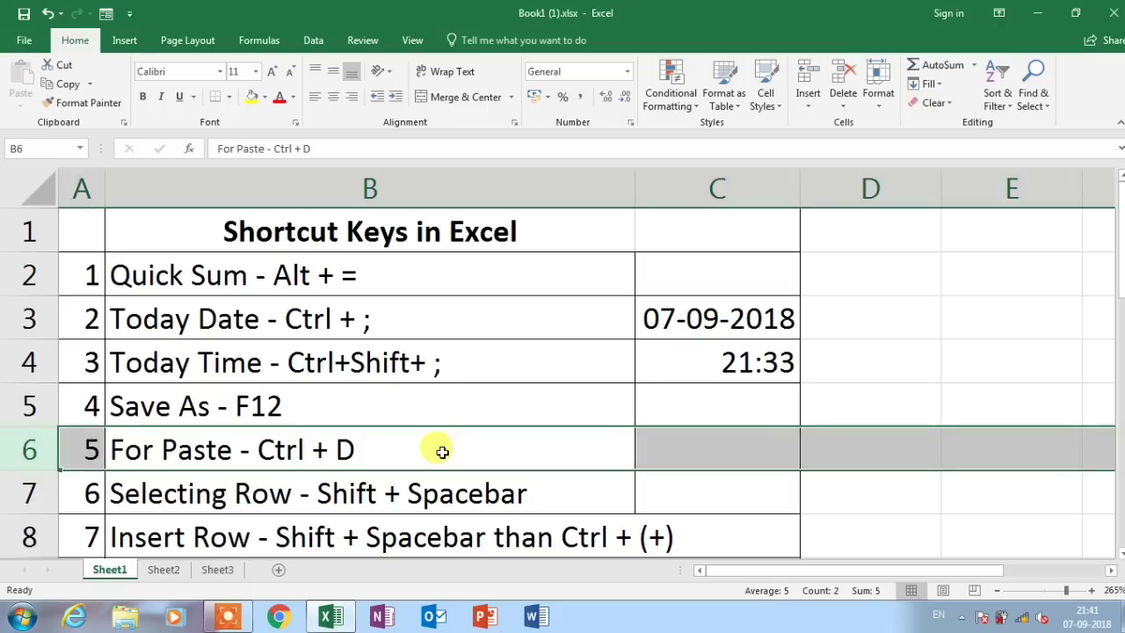
key("ctrl+plus")
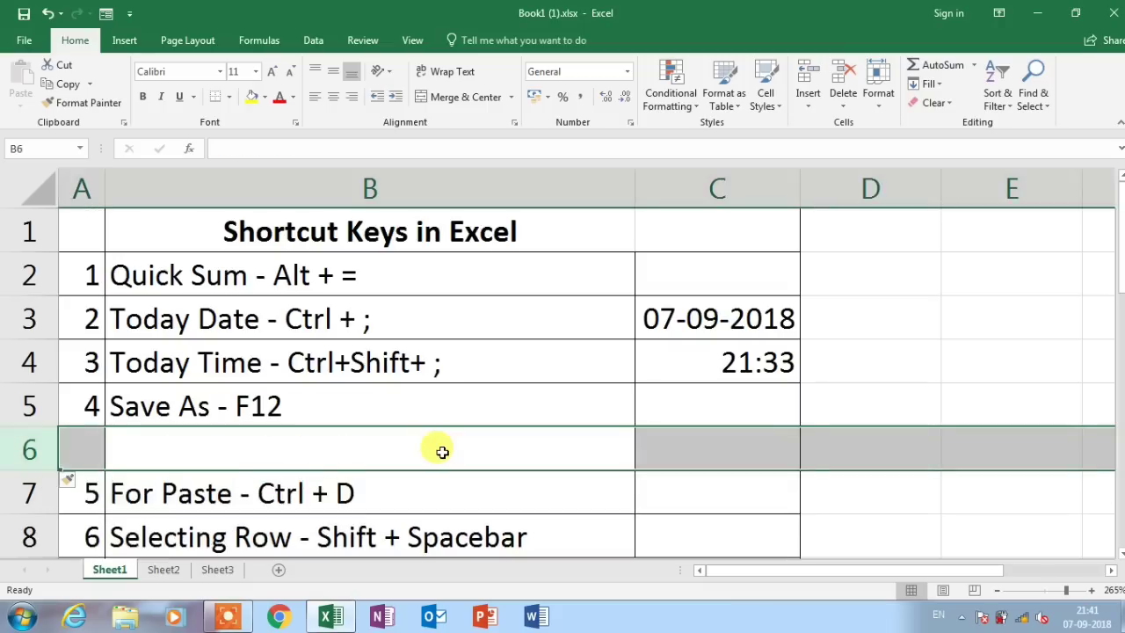
key("ctrl+plus")
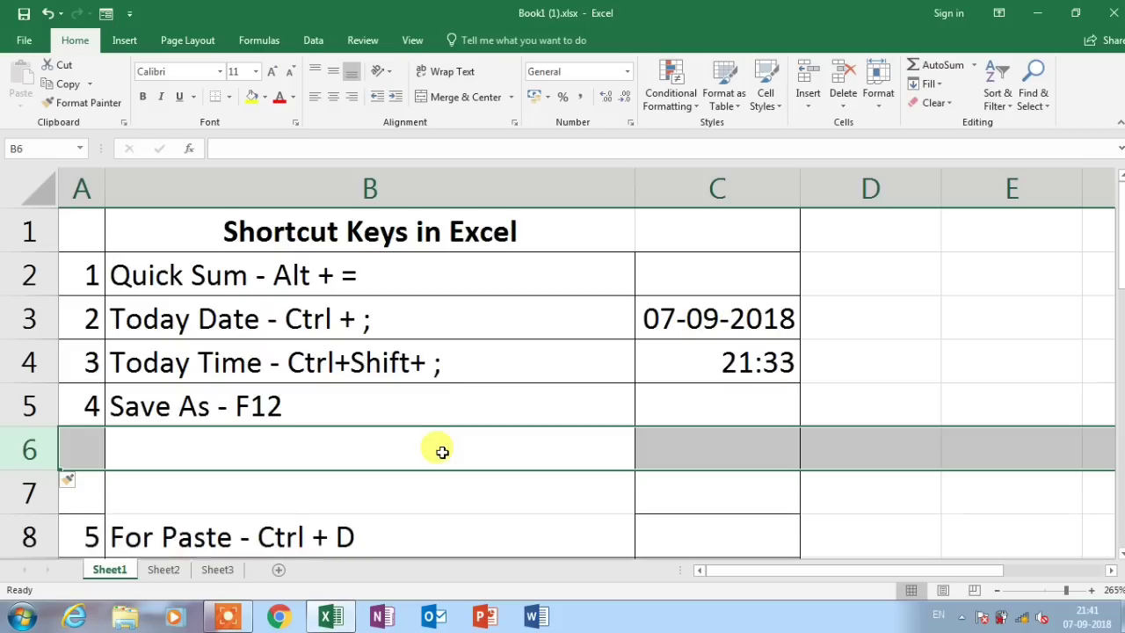
key("ctrl+plus")
key("ctrl+minus")
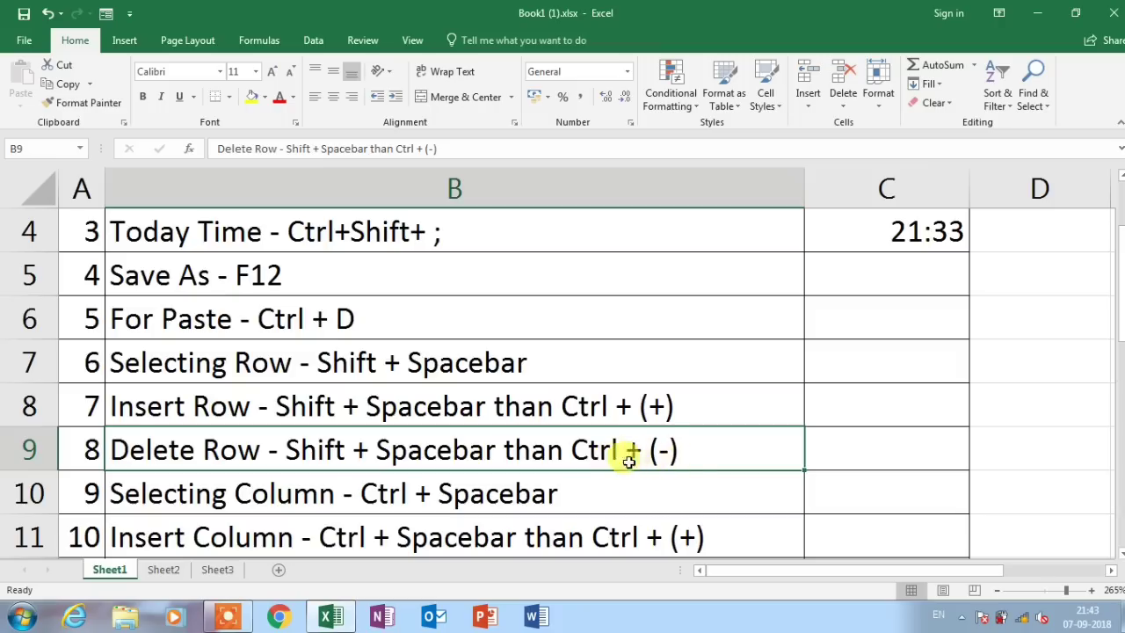
left_click(370, 375)
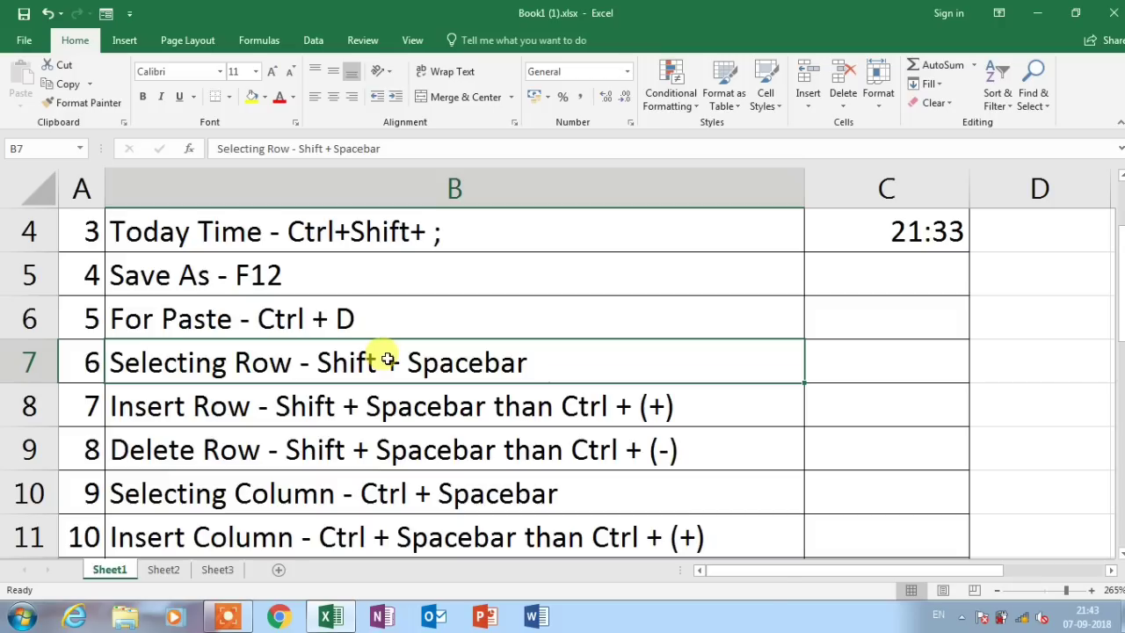
key("shift+space")
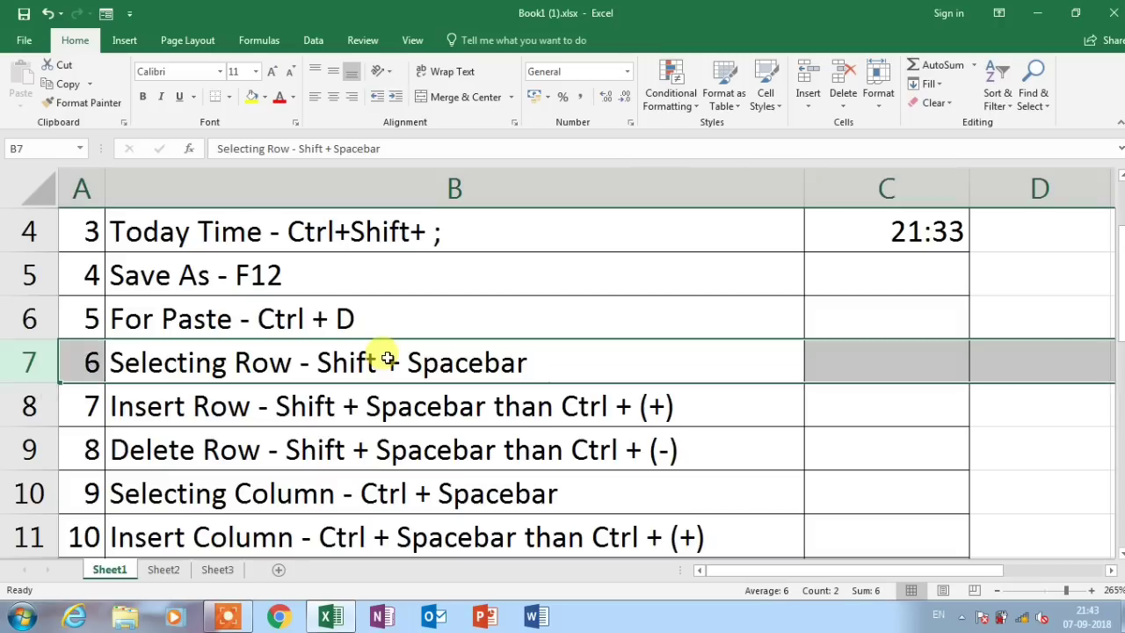
key("ctrl+minus")
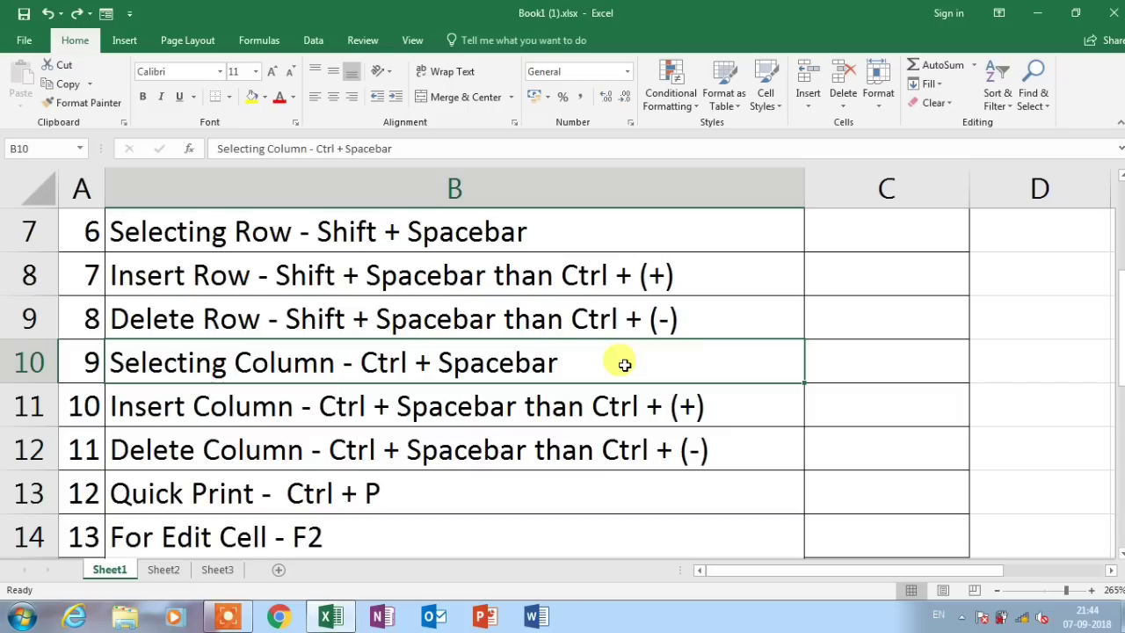
key("ctrl+space")
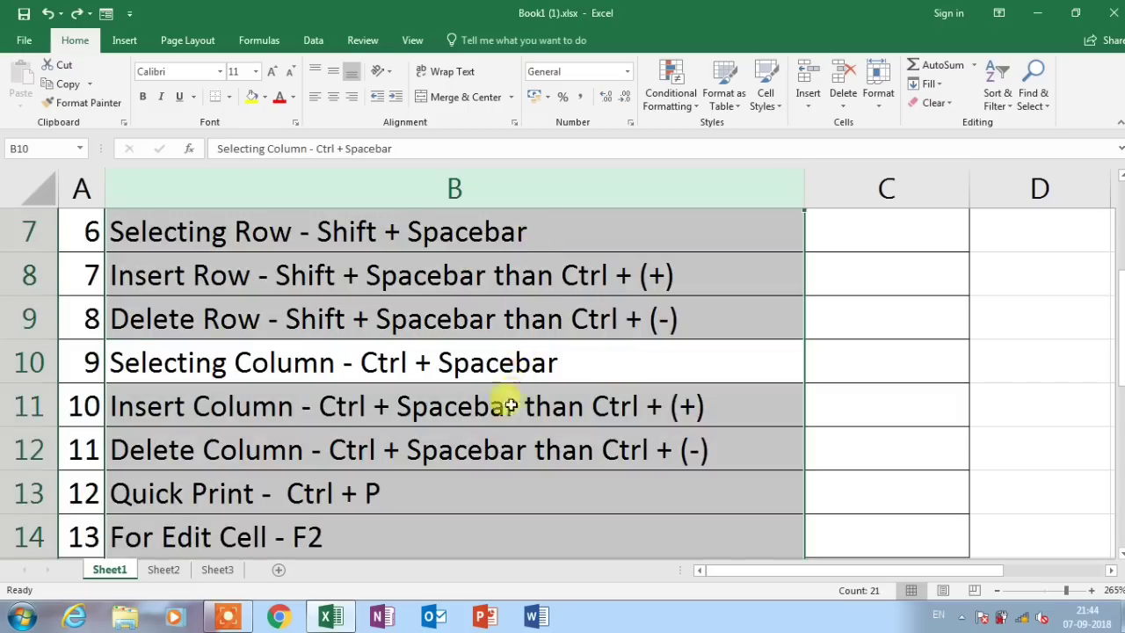
left_click(457, 415)
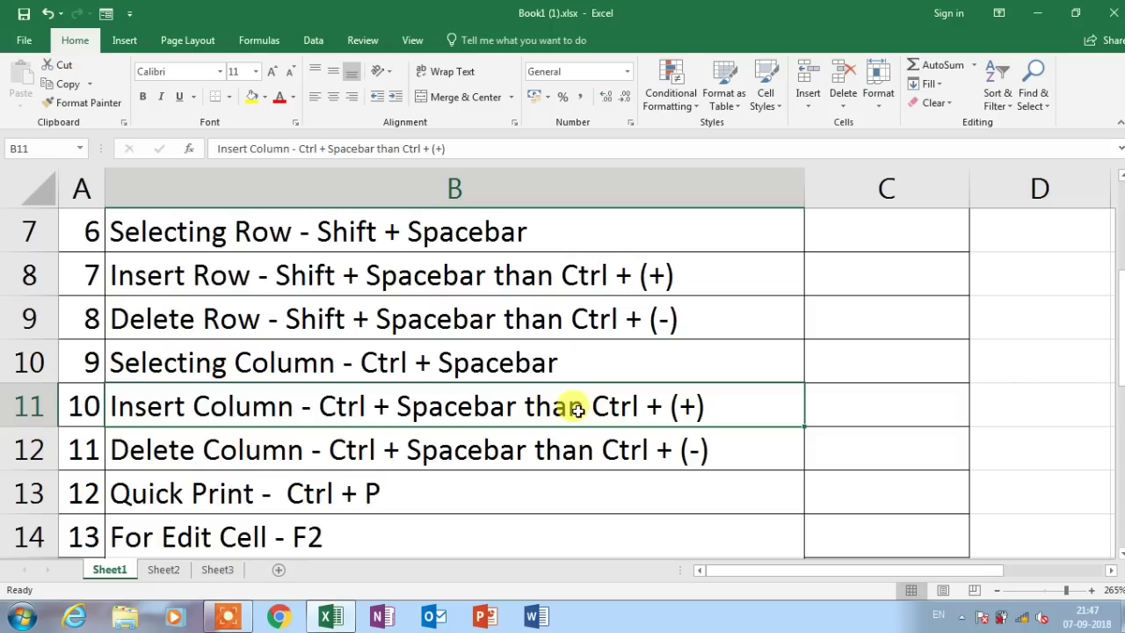
key("ctrl+space")
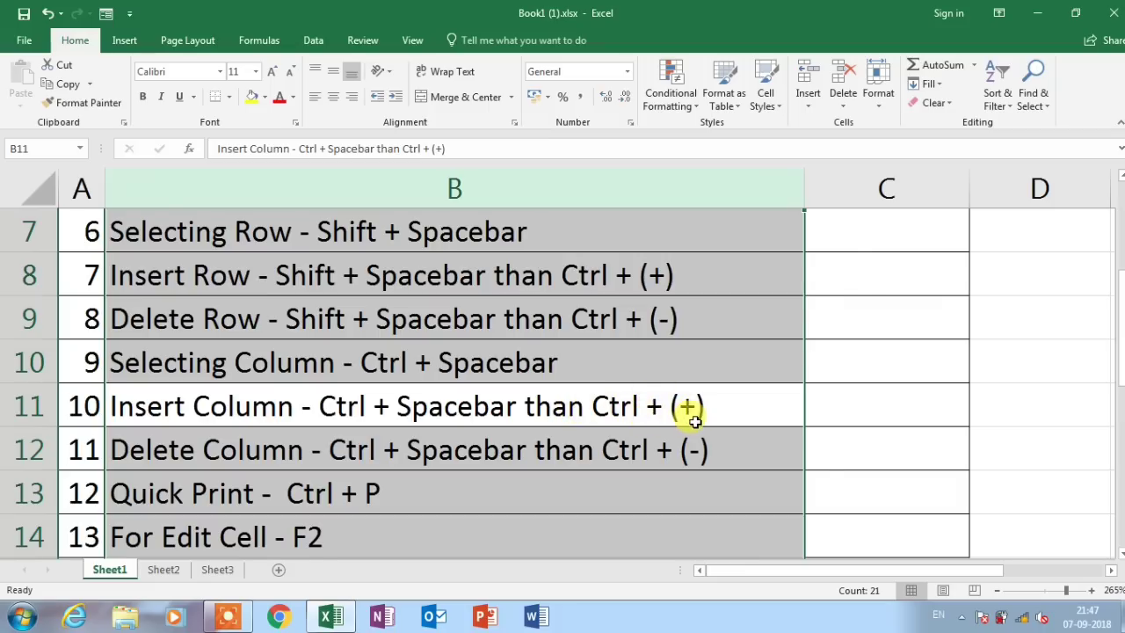
key("ctrl+plus")
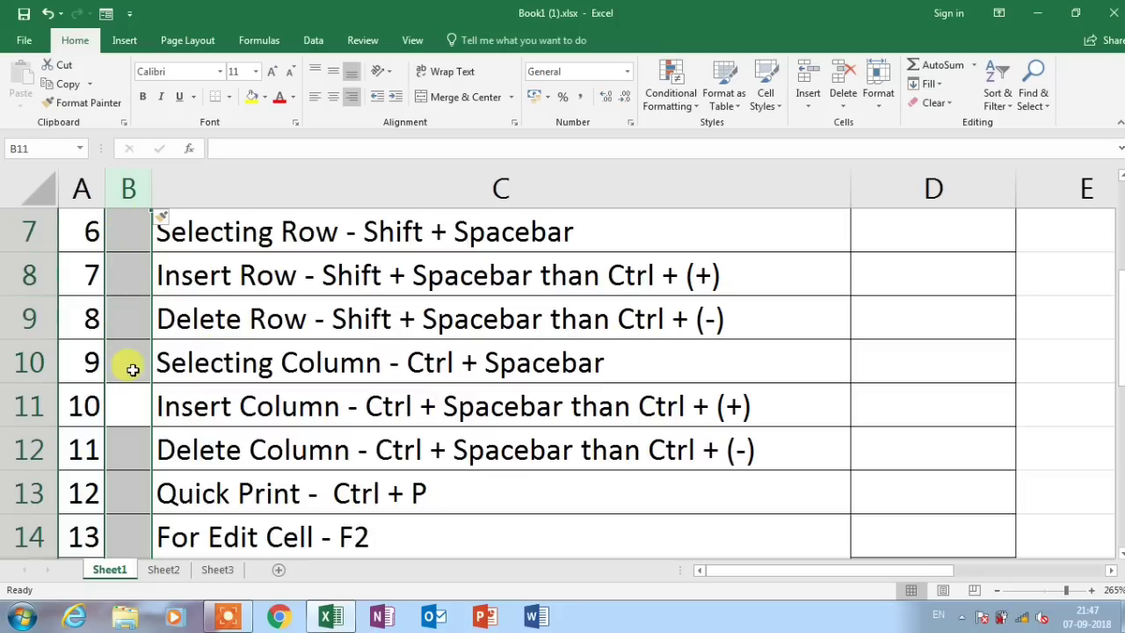
key("ctrl+plus")
key("ctrl+plus")
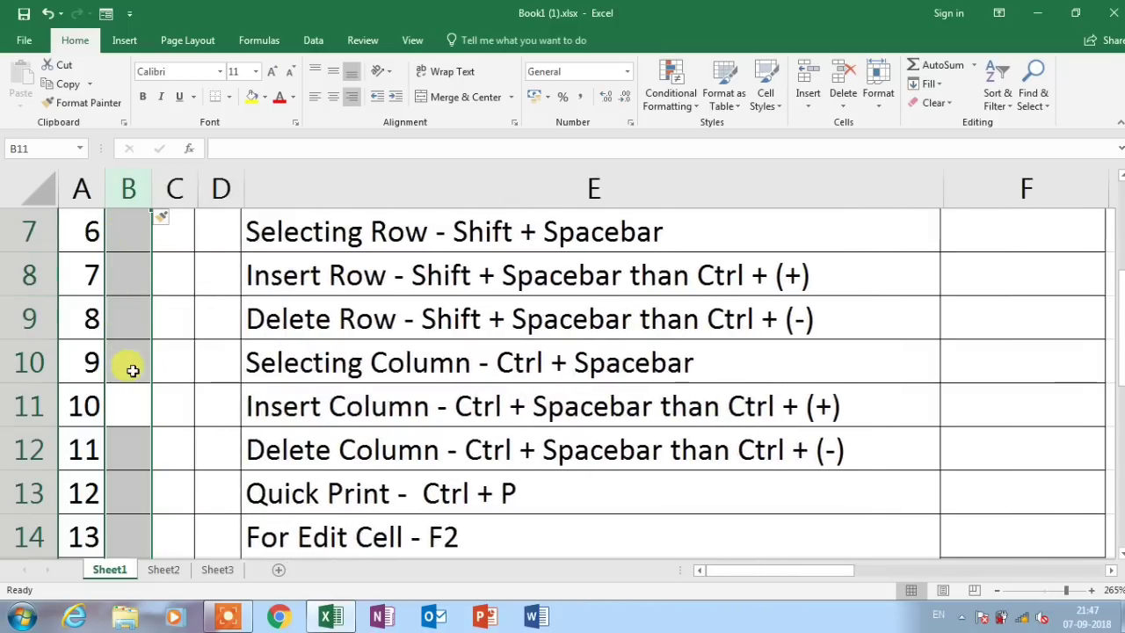
key("ctrl+plus")
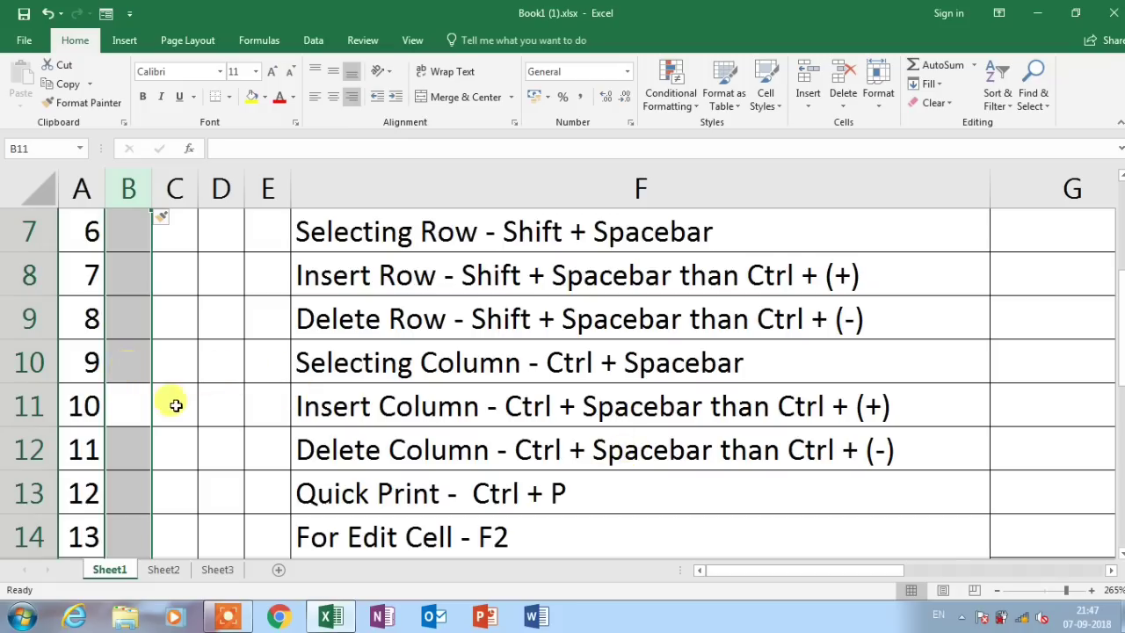
key("ctrl+minus")
key("ctrl+minus")
key("ctrl+minus")
key("ctrl+minus")
left_click(120, 452)
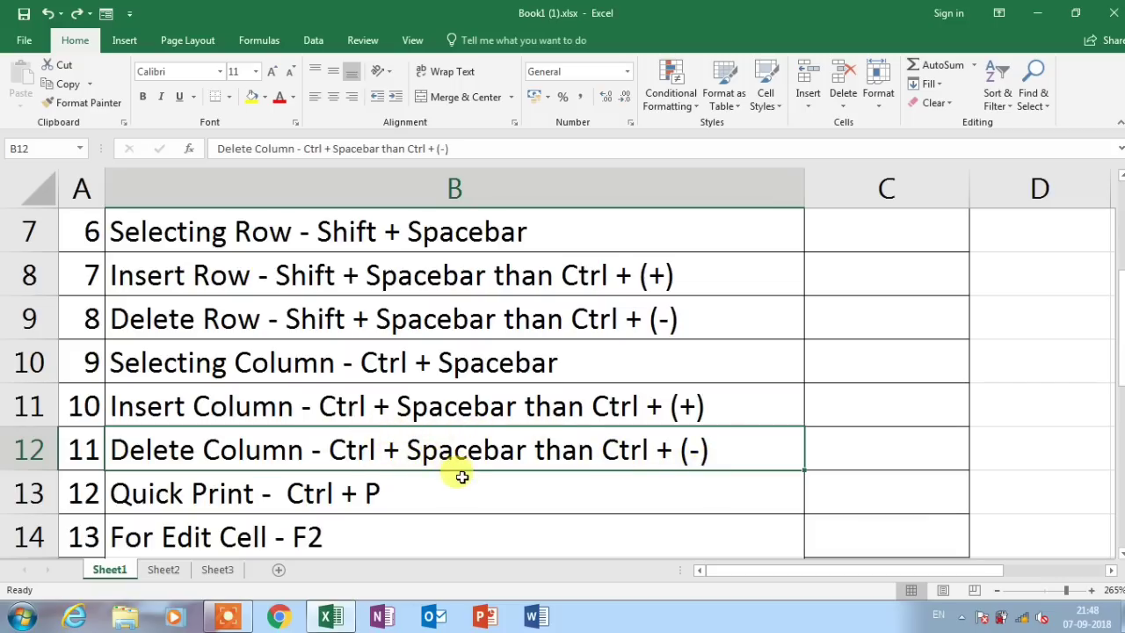
key("ctrl+space")
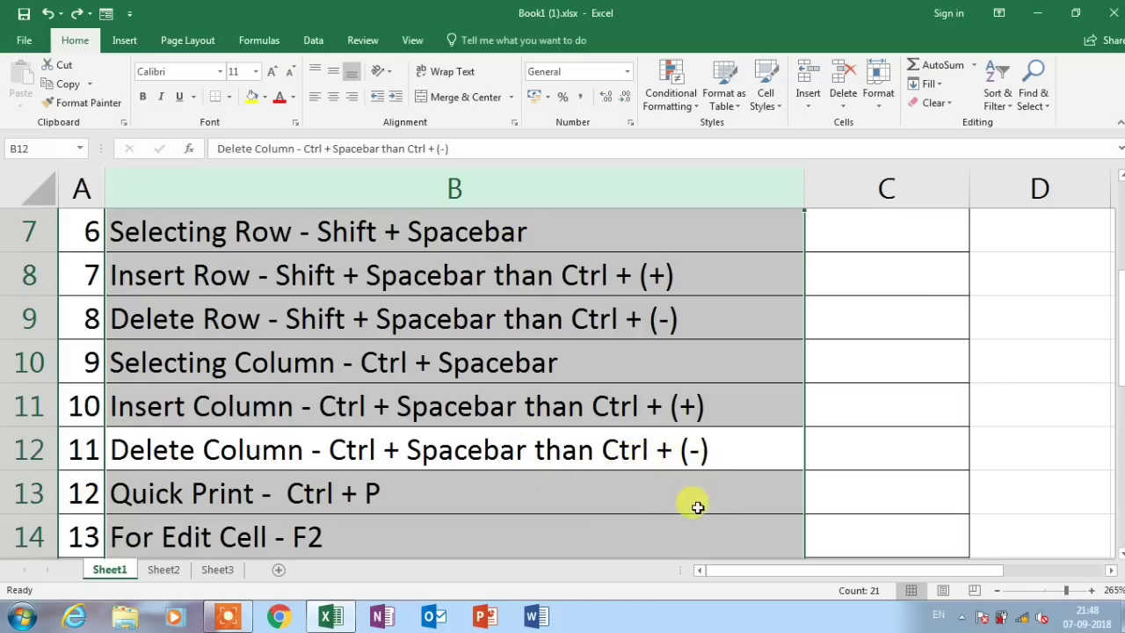
key("ctrl+minus")
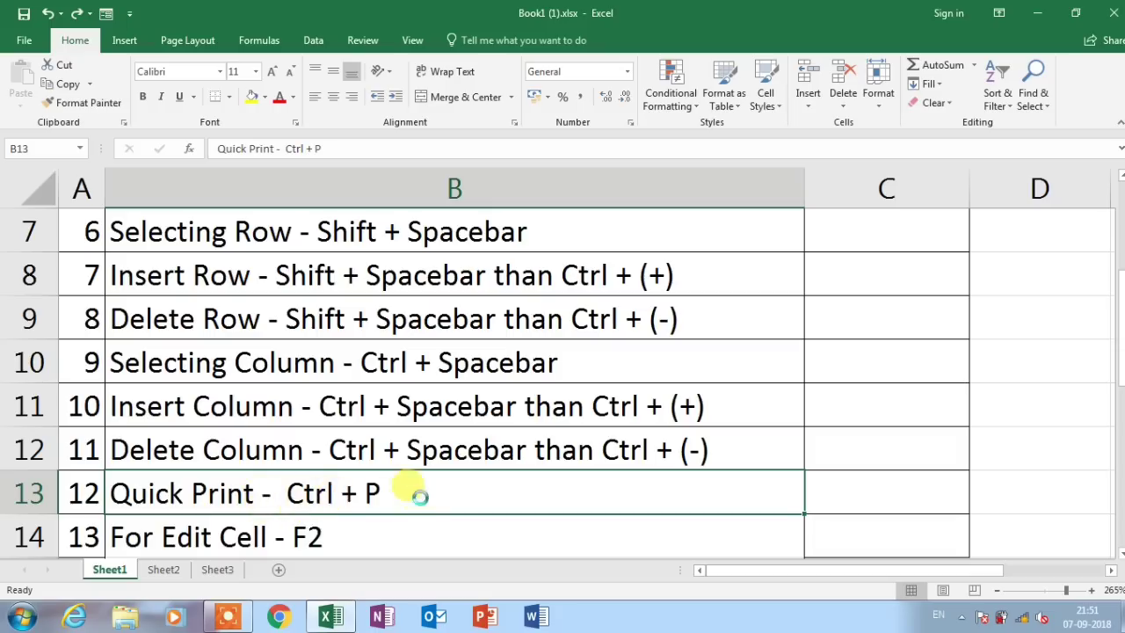
key("ctrl+p")
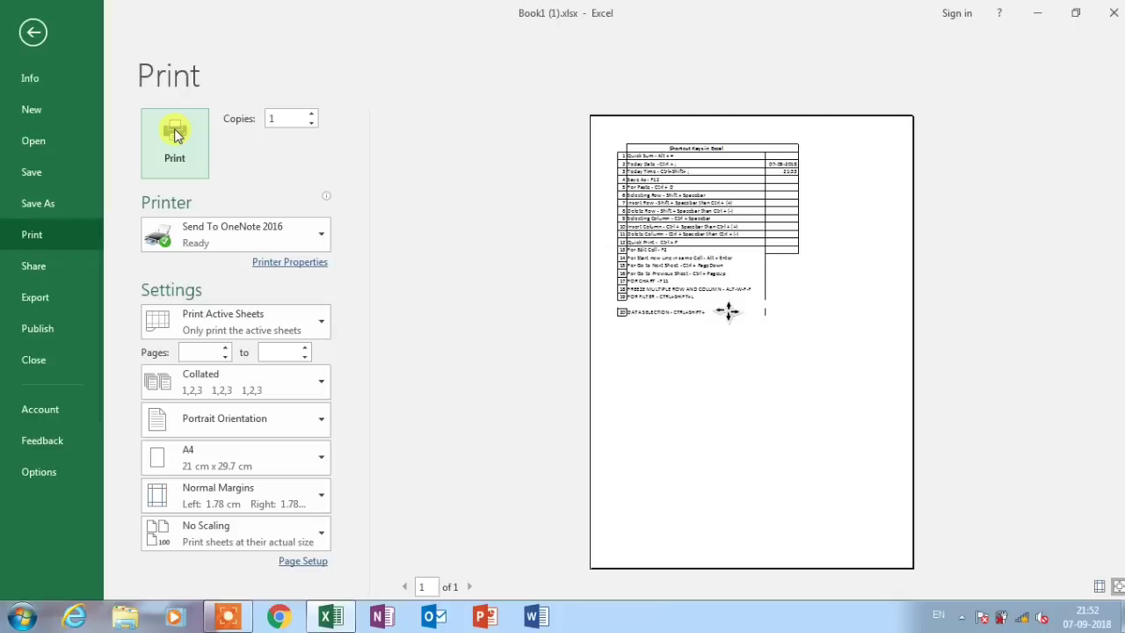
left_click(35, 37)
key("Down")
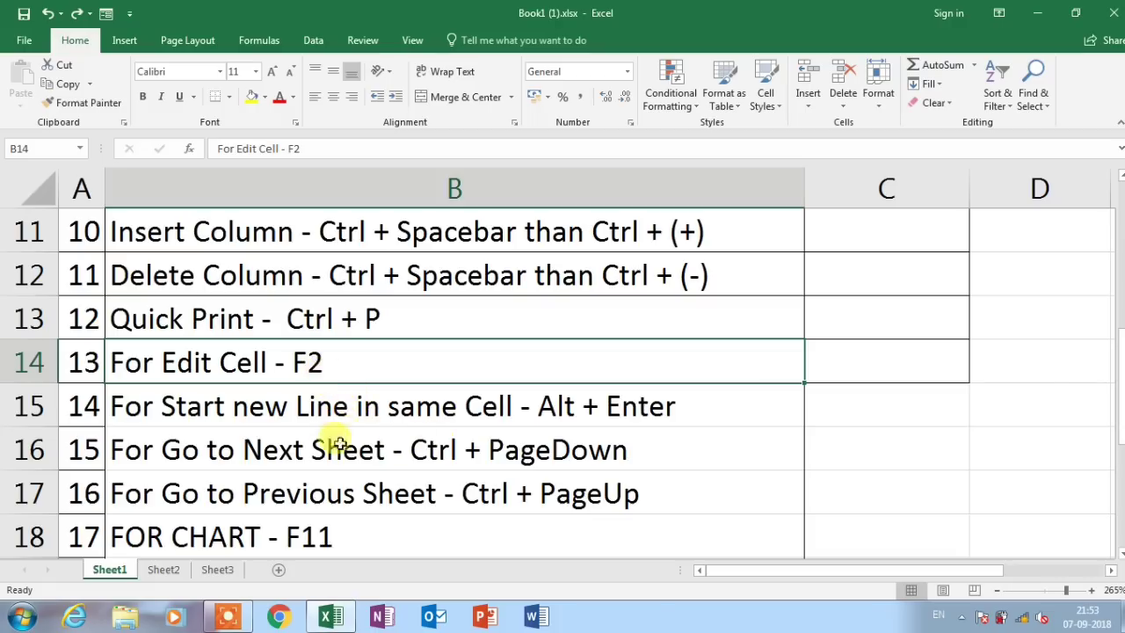
left_click(481, 450)
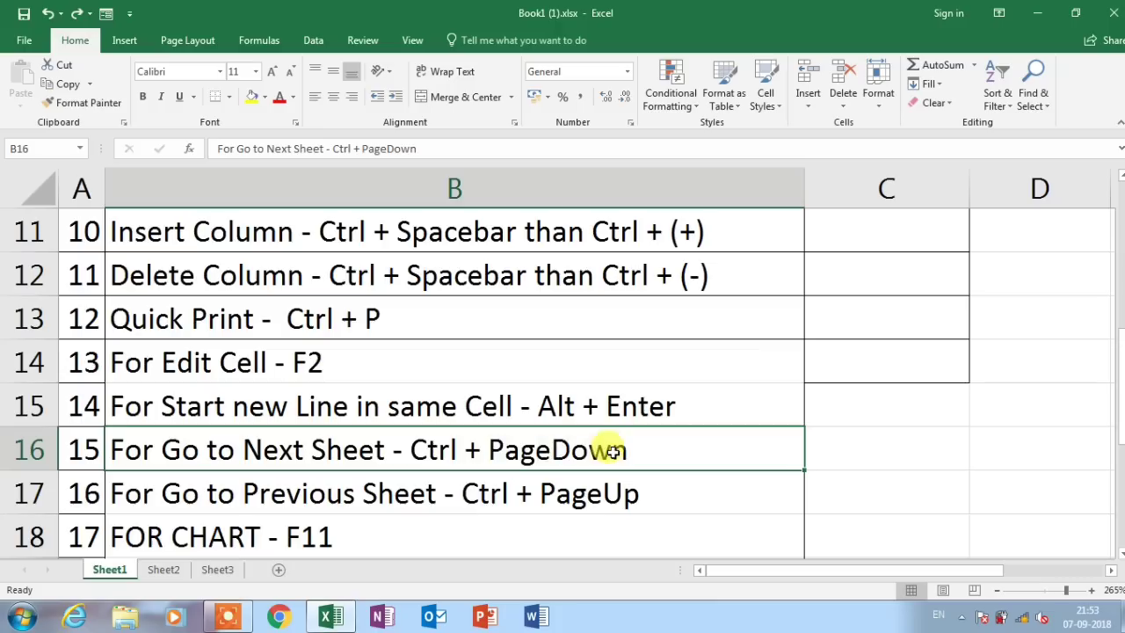
key("F2")
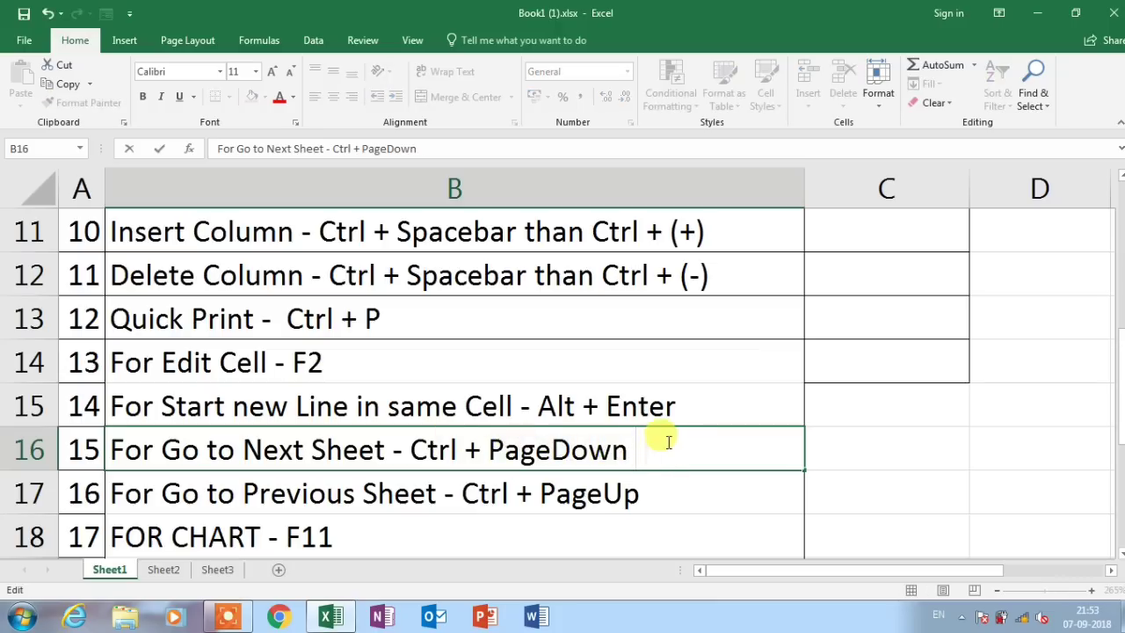
type("ttututu")
key("BackSpace")
key("BackSpace")
key("BackSpace")
key("BackSpace")
key("BackSpace")
key("BackSpace")
key("BackSpace")
type("1200")
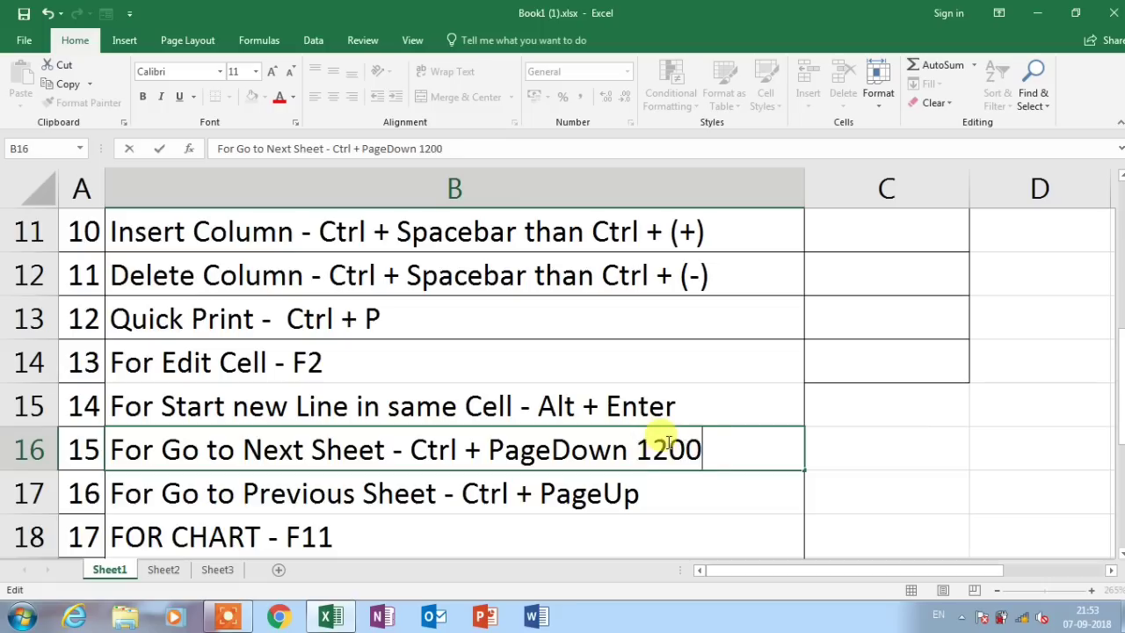
key("BackSpace")
key("BackSpace")
key("BackSpace")
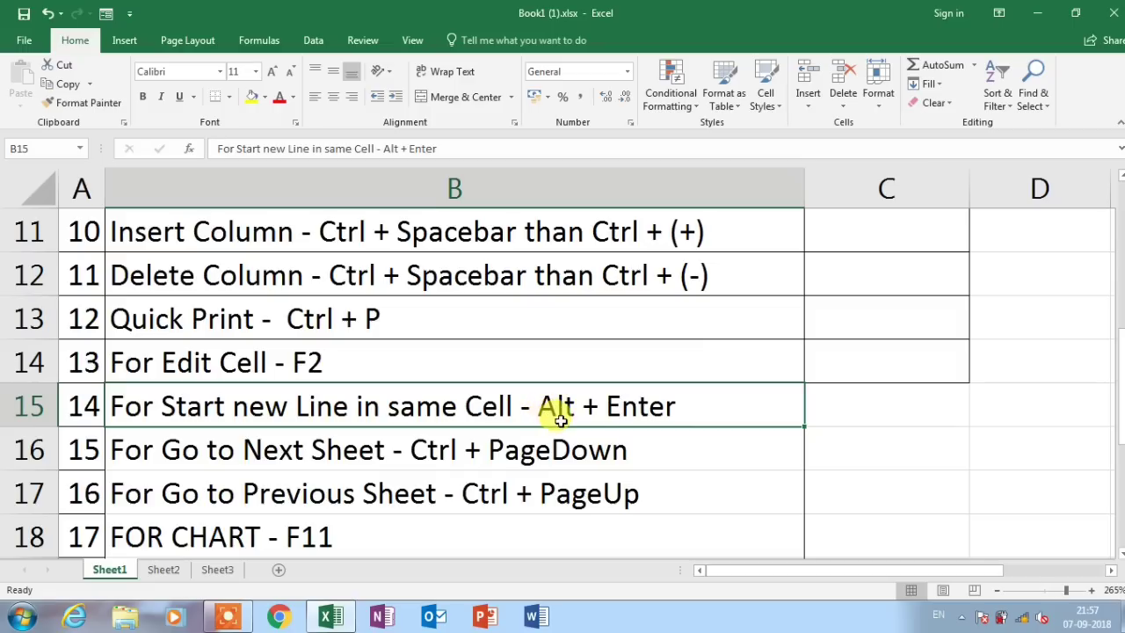
left_click(868, 406)
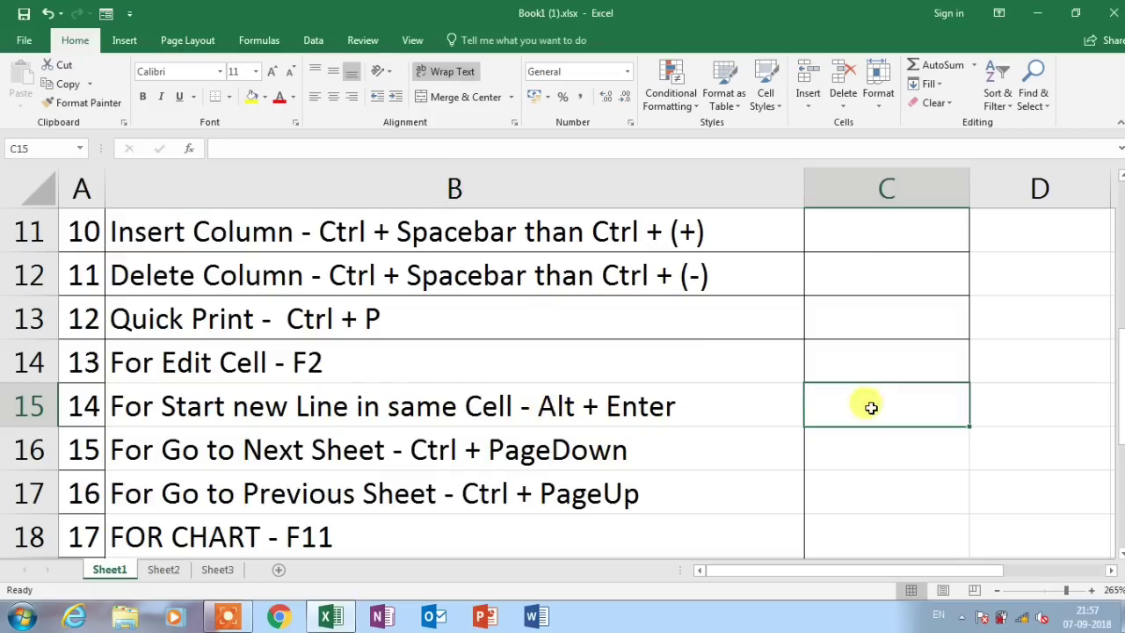
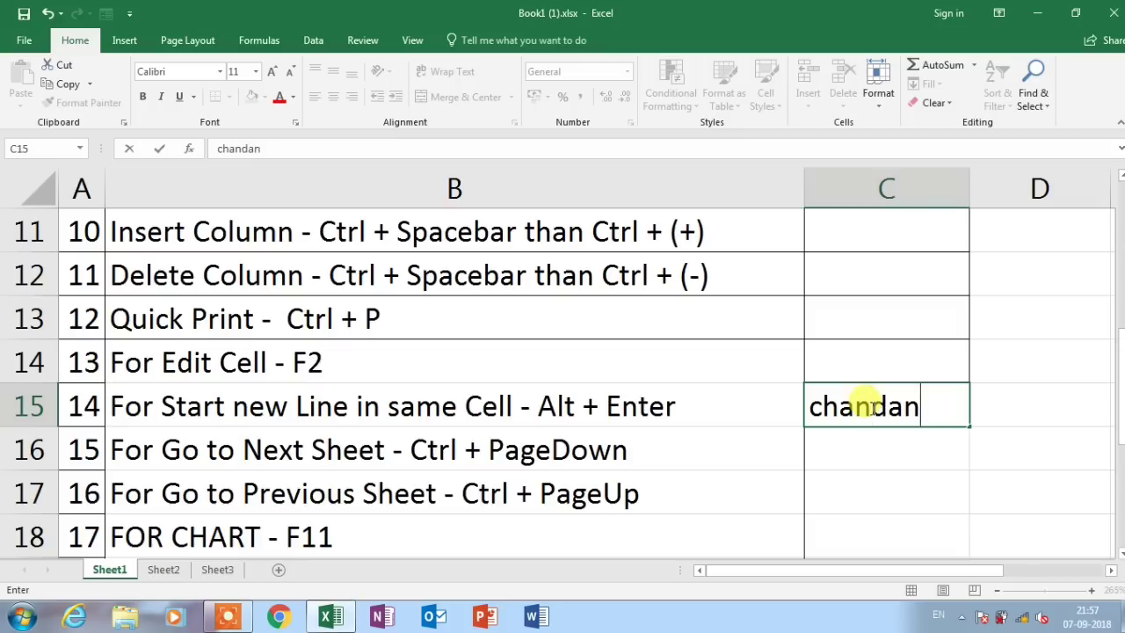
key("alt+Return")
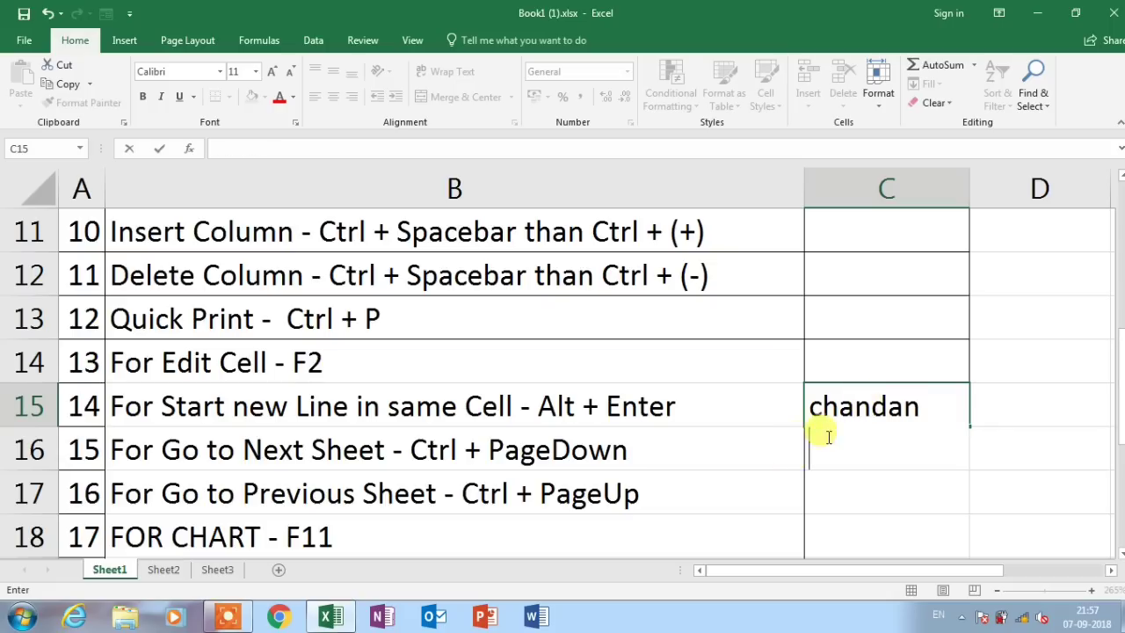
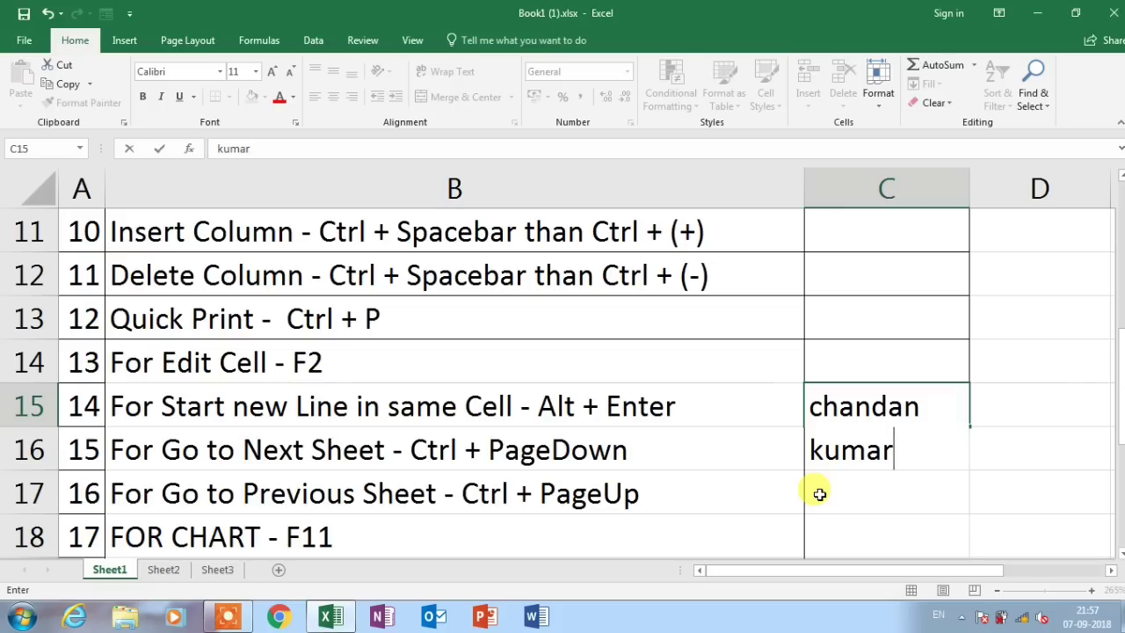
key("Return")
key("Up")
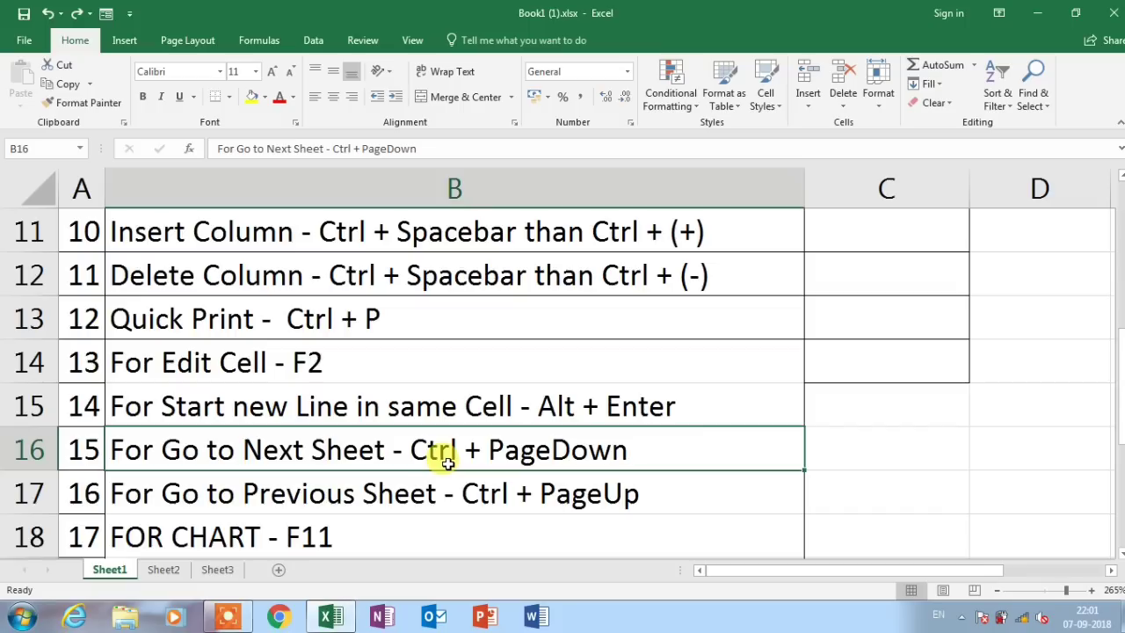
Move through the sheets to Sheet3's billing table using Ctrl+PageDown and the sheet tabs
key("ctrl+Page_Down")
key("ctrl+Page_Down")
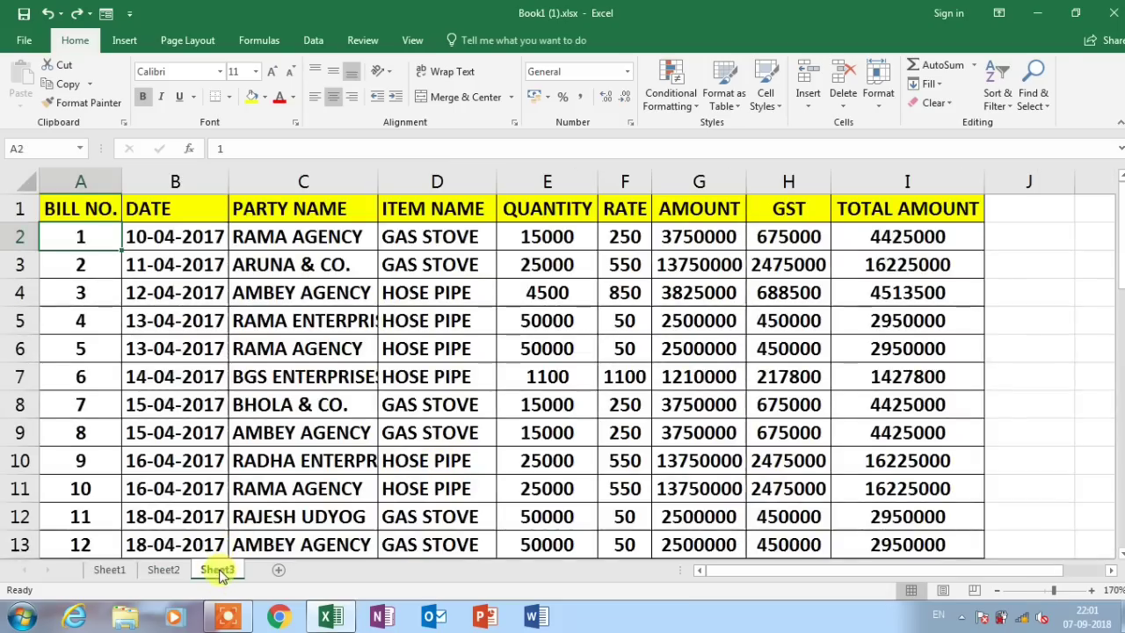
left_click(122, 571)
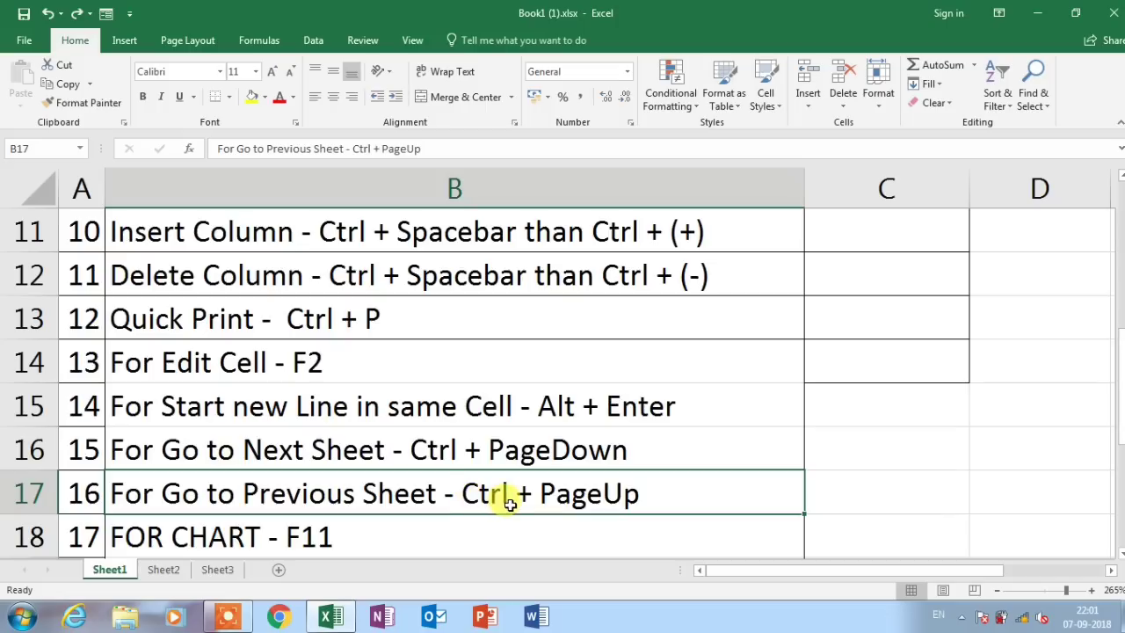
left_click(217, 569)
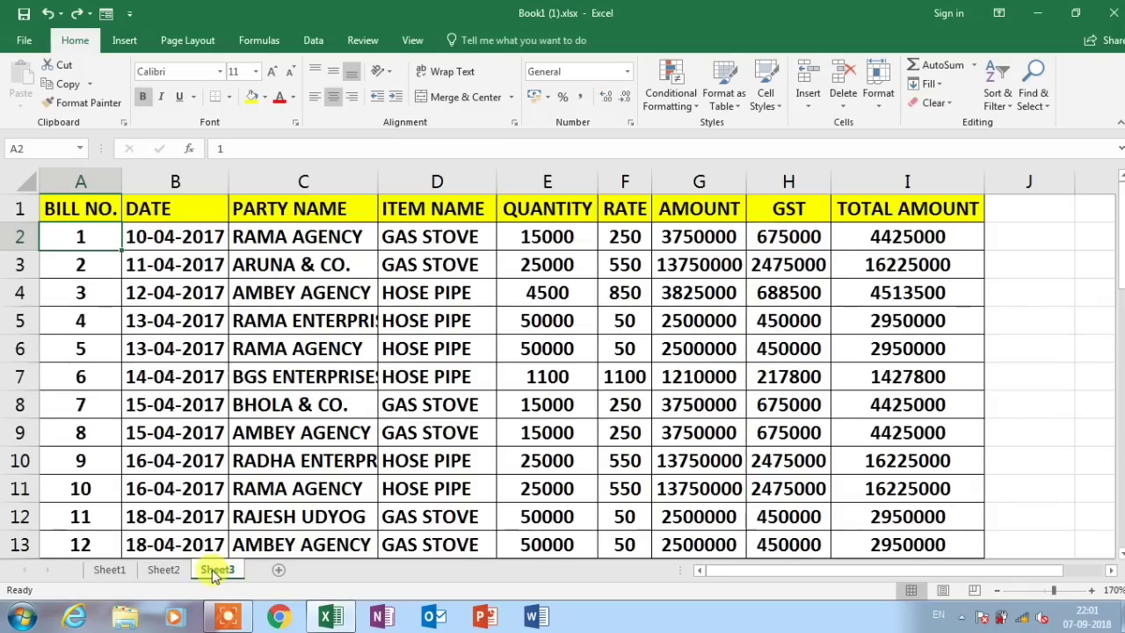
Step back through Sheet2 to Sheet1 with Ctrl+PageUp and select the FOR CHART - F11 entry
key("ctrl+Page_Up")
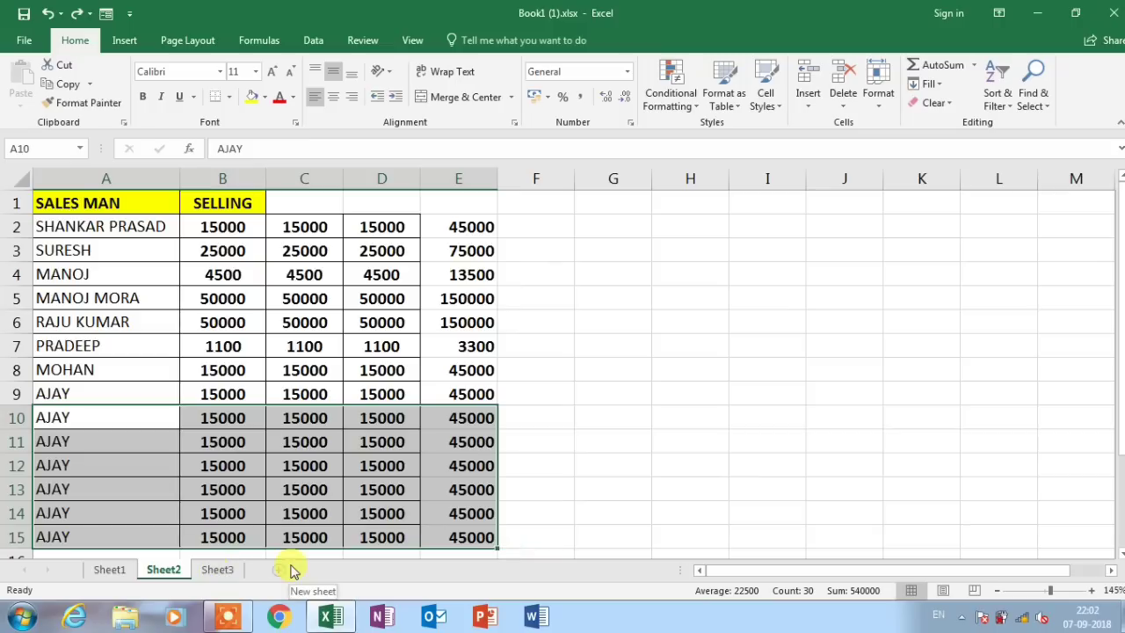
key("ctrl+Page_Up")
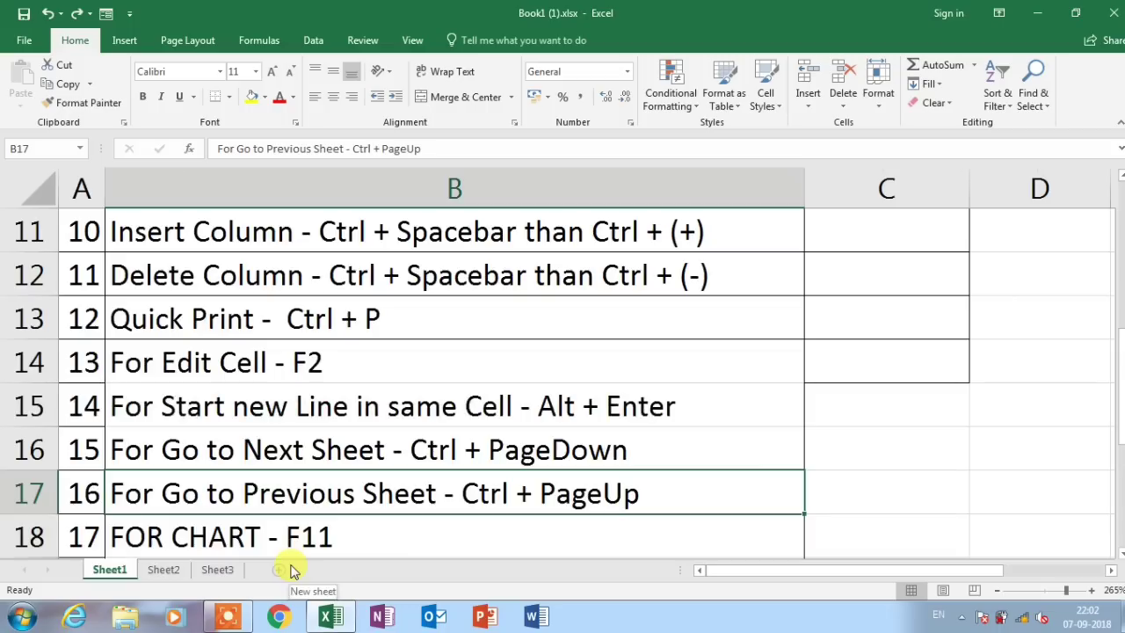
left_click(343, 525)
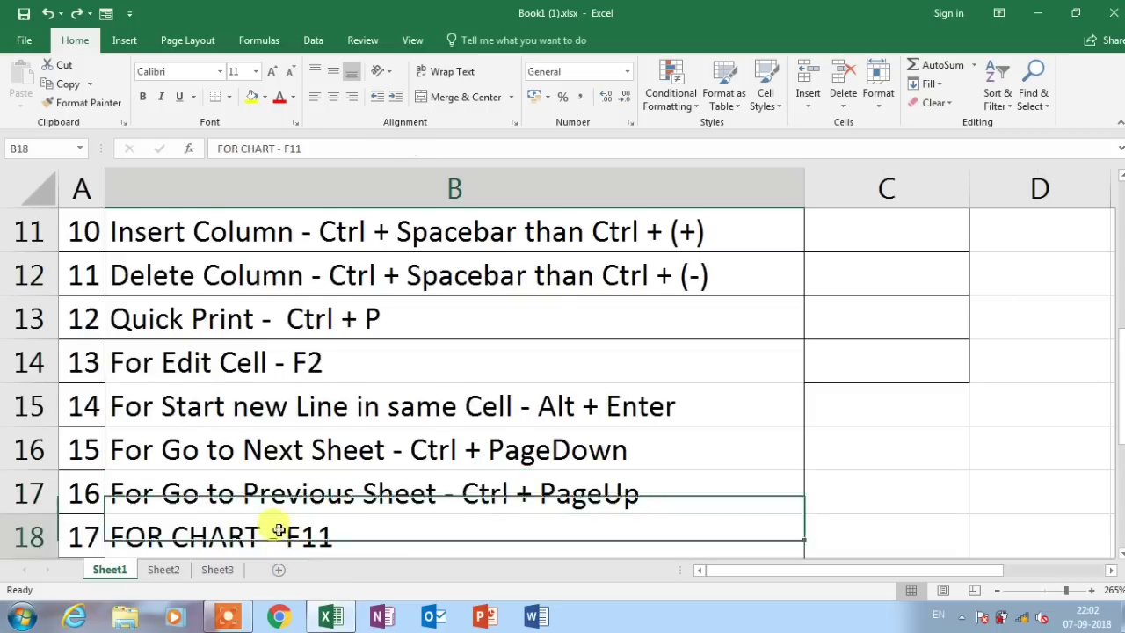
scroll(264, 492, "down", 1)
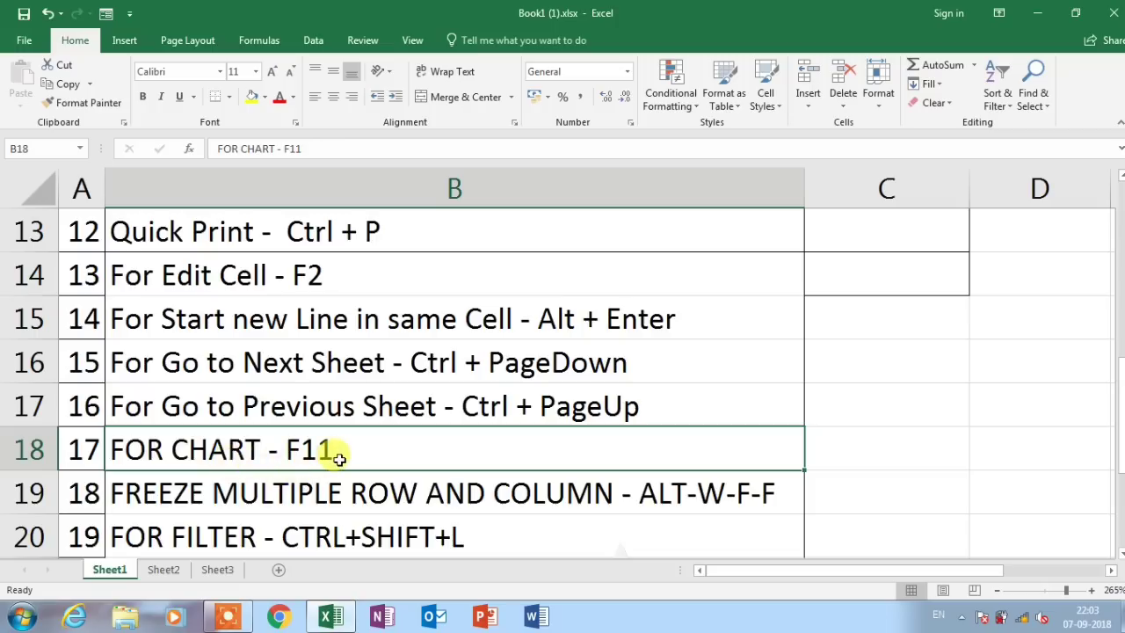
Chart Sheet2's SALES MAN and SELLING data on a new Chart3 sheet with F11, then restyle it
left_click(158, 573)
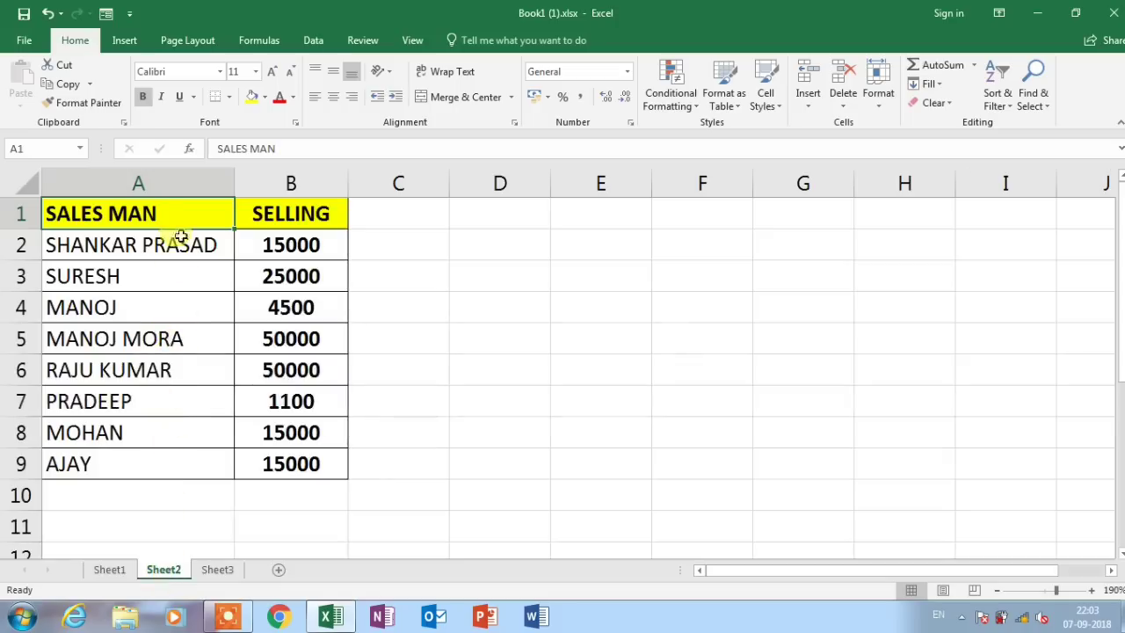
left_click_drag(201, 214, 289, 463)
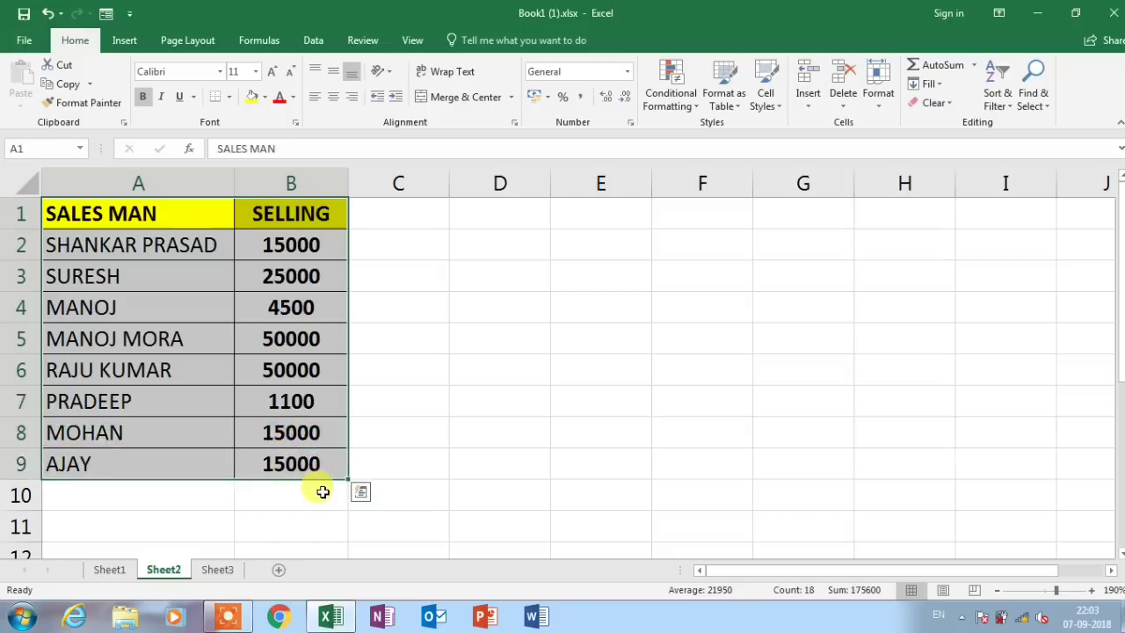
key("F11")
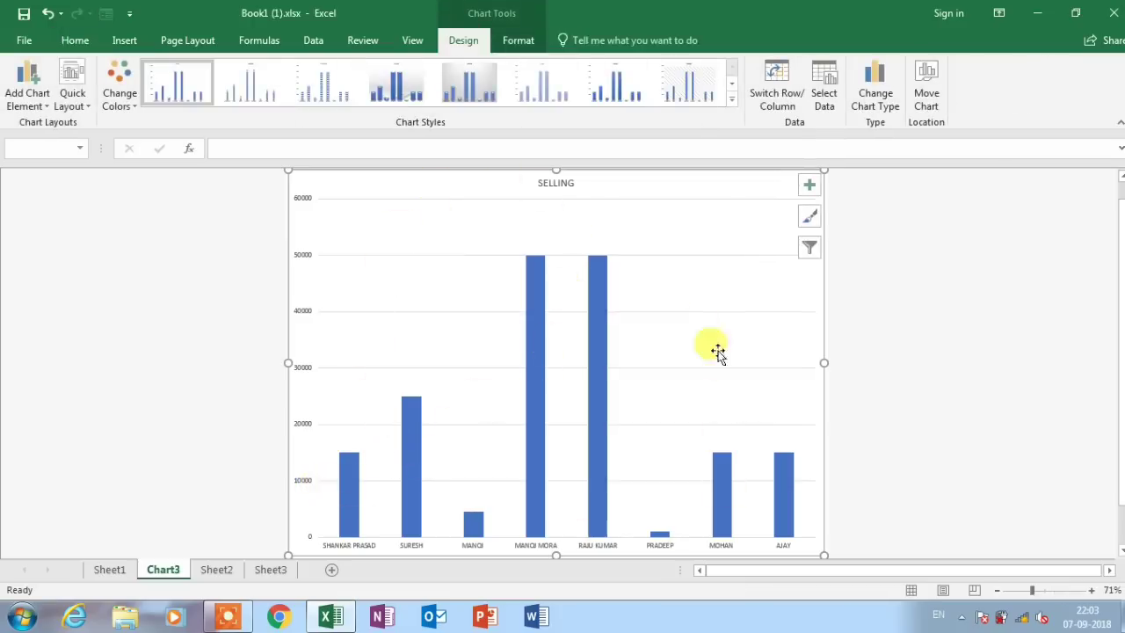
left_click(545, 88)
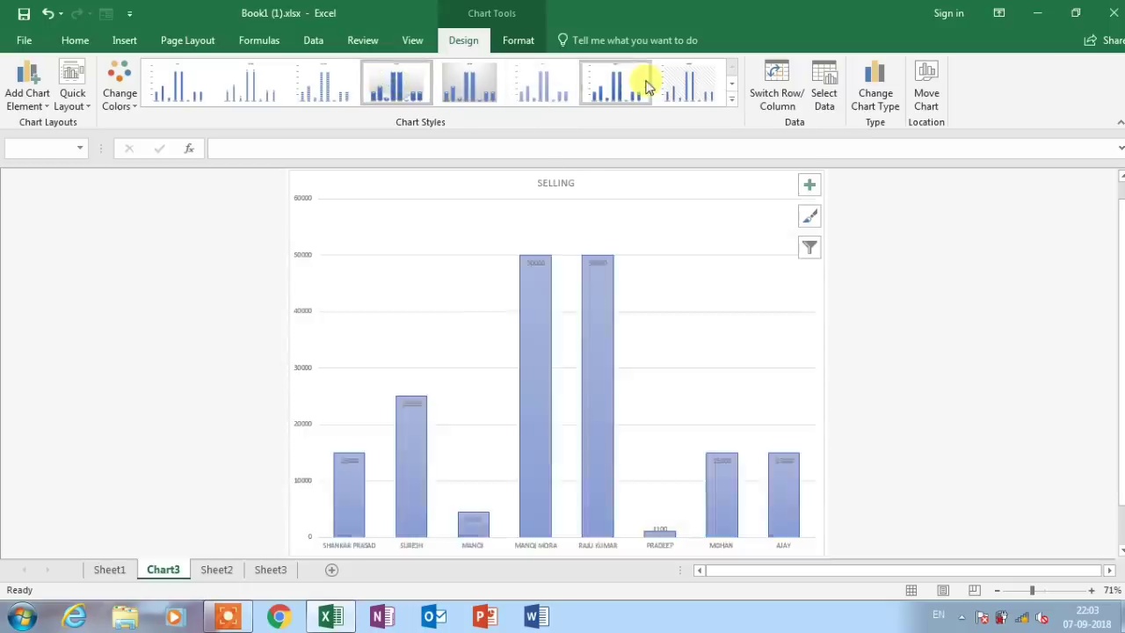
left_click(731, 84)
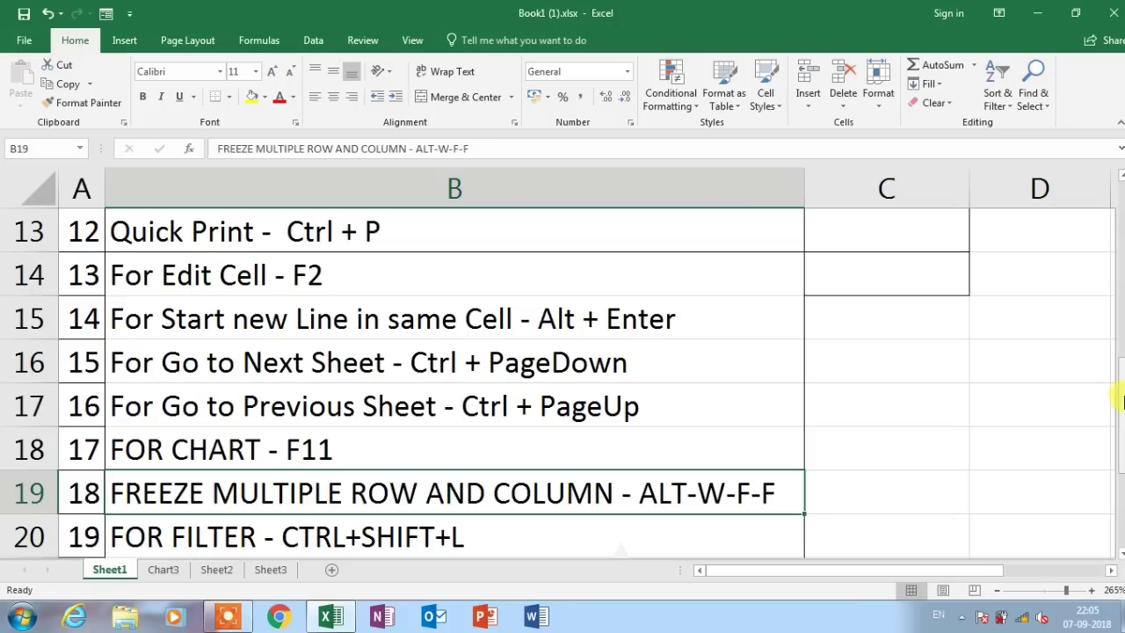
Scroll back to the top of Sheet1 and select B2, just below the title row and right of column A
left_click_drag(1121, 396, 1122, 188)
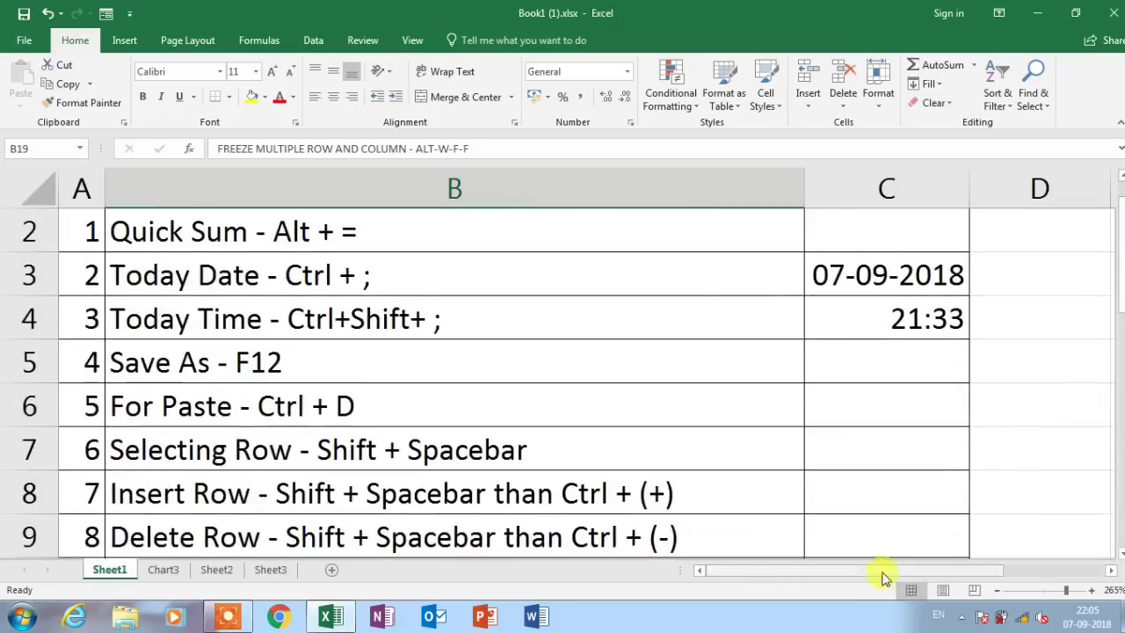
left_click_drag(879, 572, 786, 555)
scroll(284, 413, "up", 1)
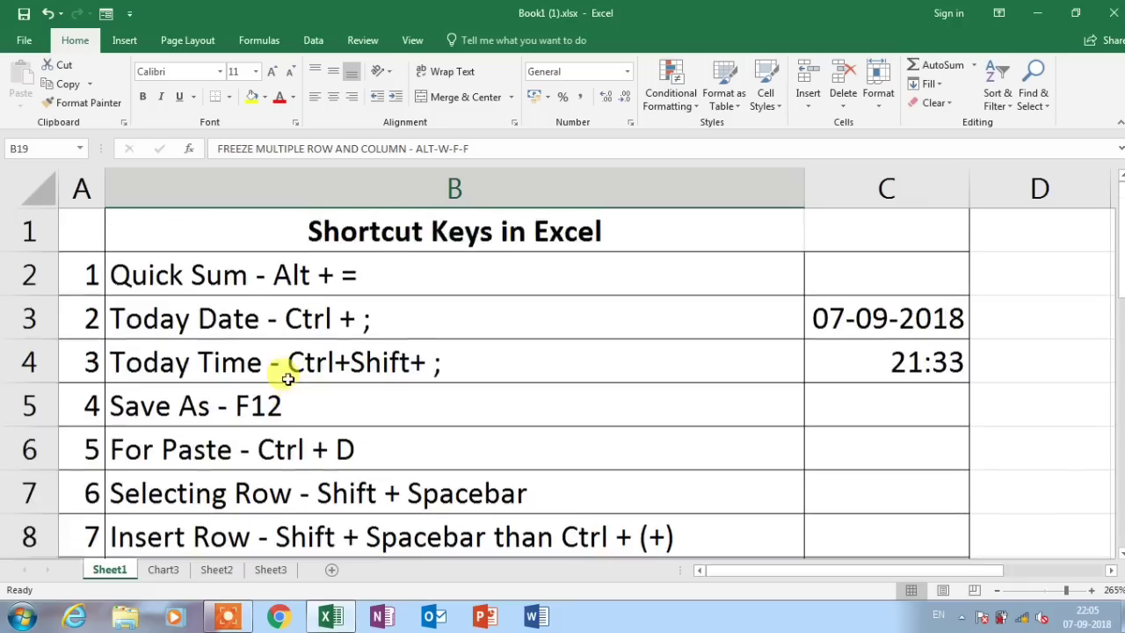
left_click(46, 193)
left_click(149, 270)
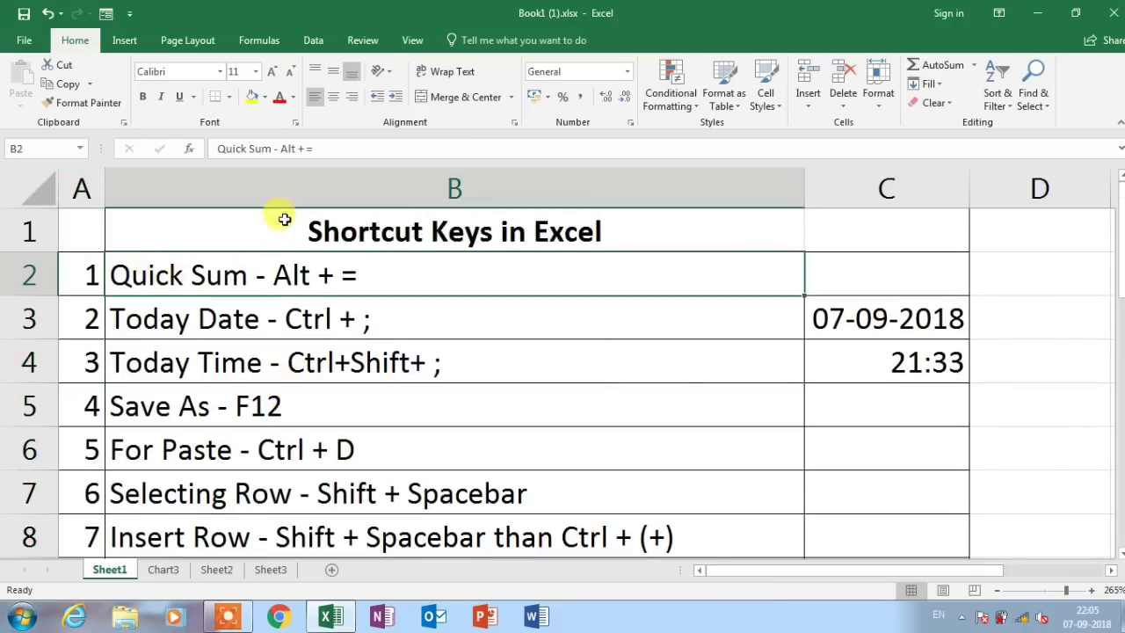
left_click(276, 227)
left_click(83, 187)
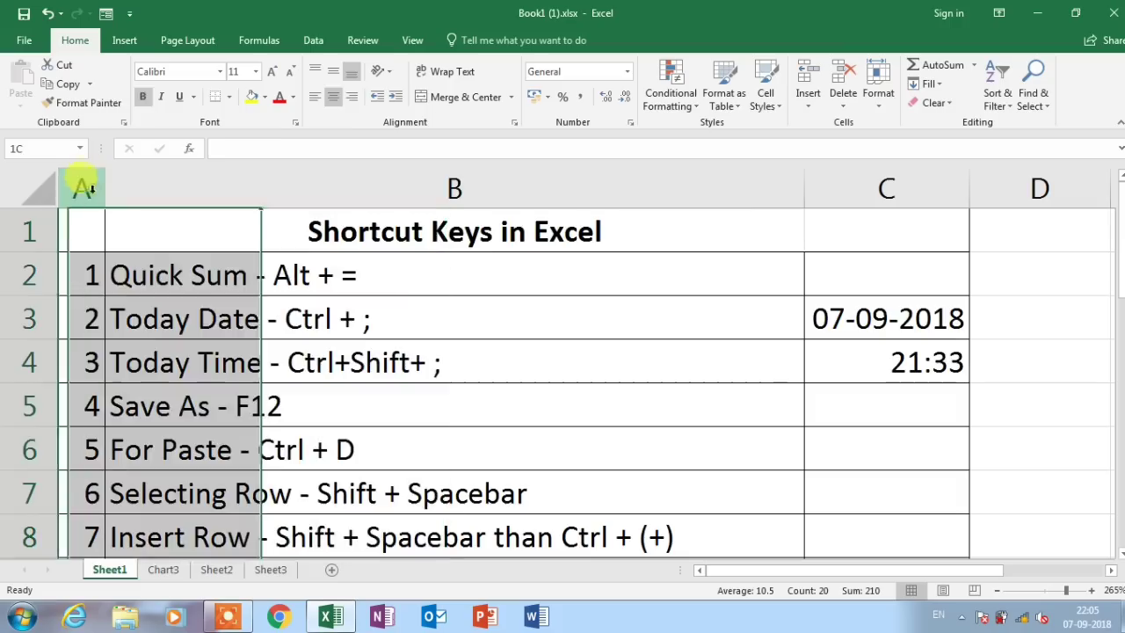
left_click(204, 275)
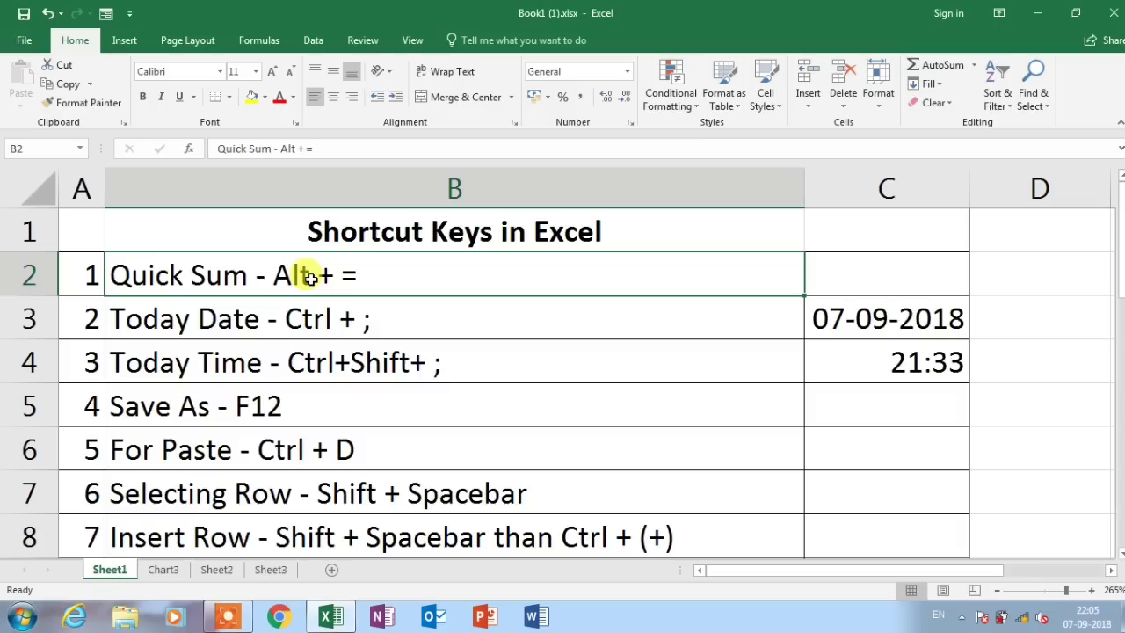
Freeze panes at B2 with Alt, W, F and scroll to confirm row 1 and column A stay fixed
key("alt")
key("w")
key("f")
key("f")
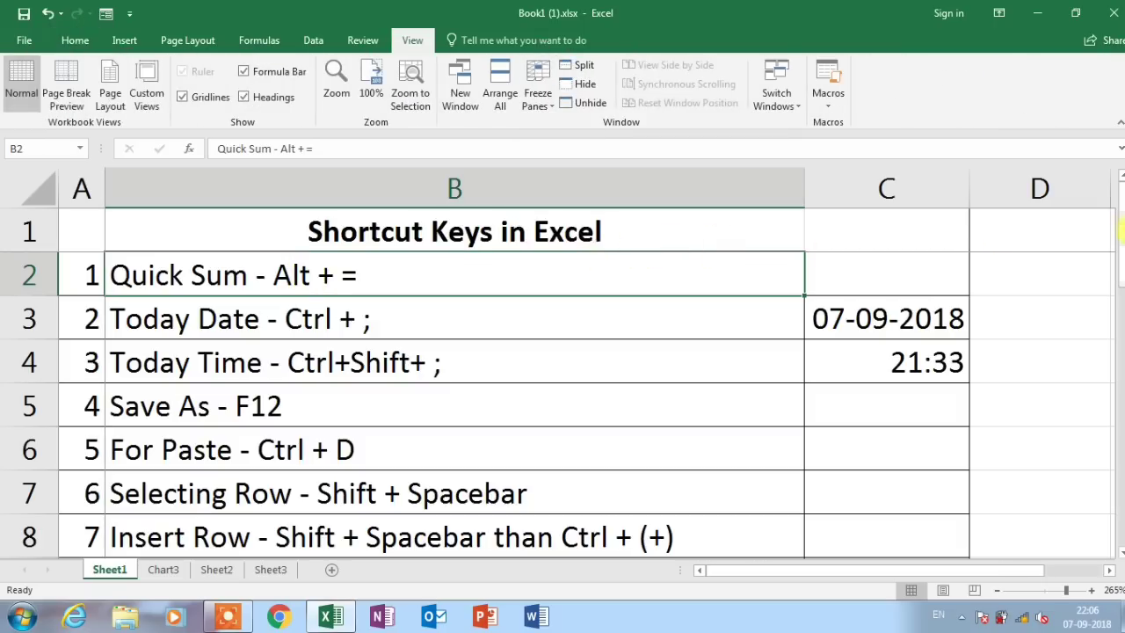
left_click_drag(1118, 222, 1117, 319)
left_click_drag(844, 571, 729, 586)
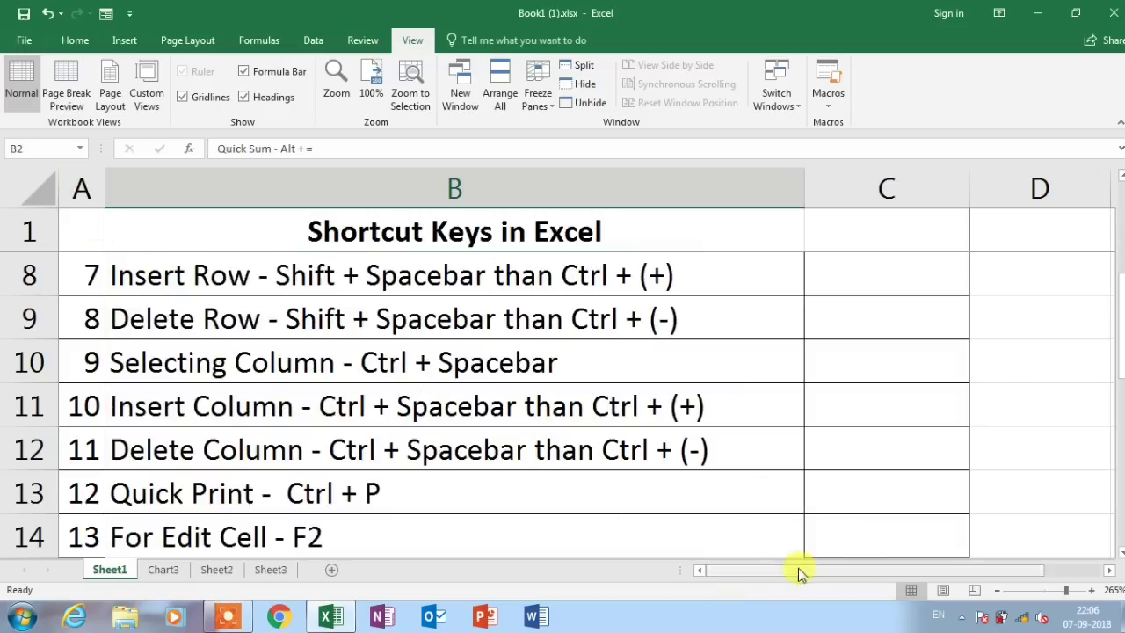
left_click_drag(798, 572, 796, 575)
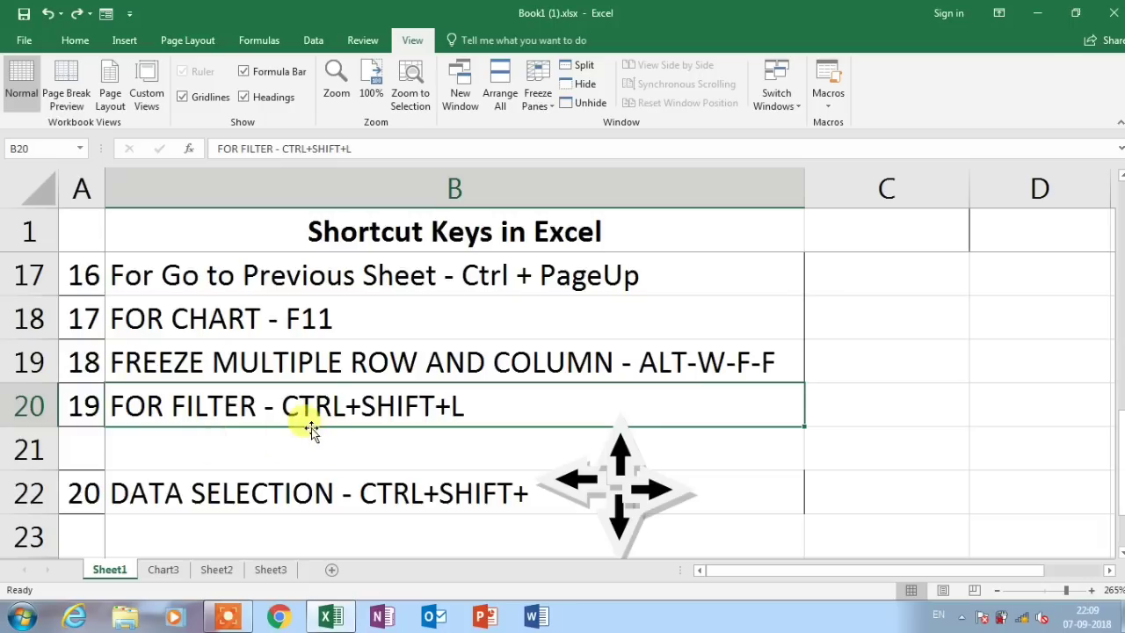
Add filter dropdowns to the Sheet3 table headers with Ctrl+Shift+L
left_click(271, 571)
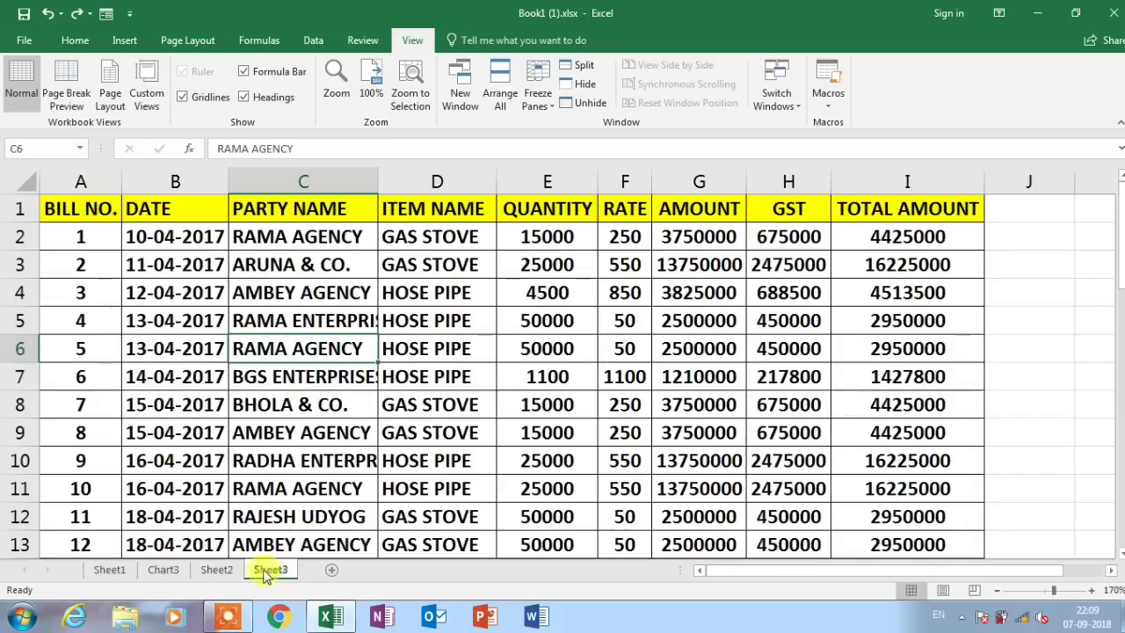
left_click(286, 290)
left_click(512, 323)
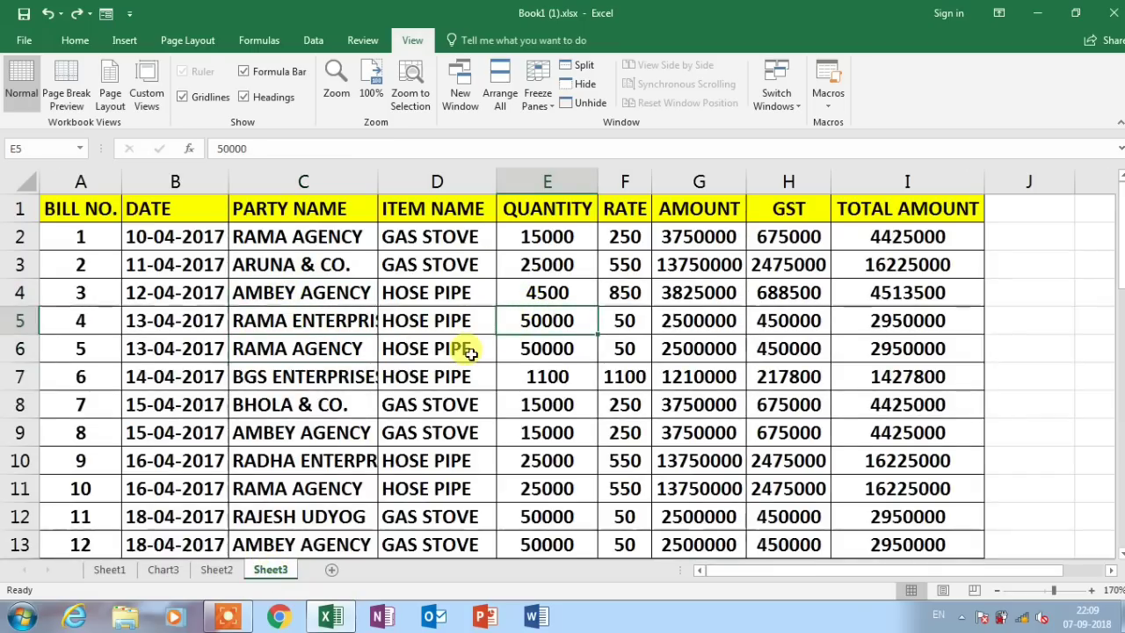
key("ctrl+shift+l")
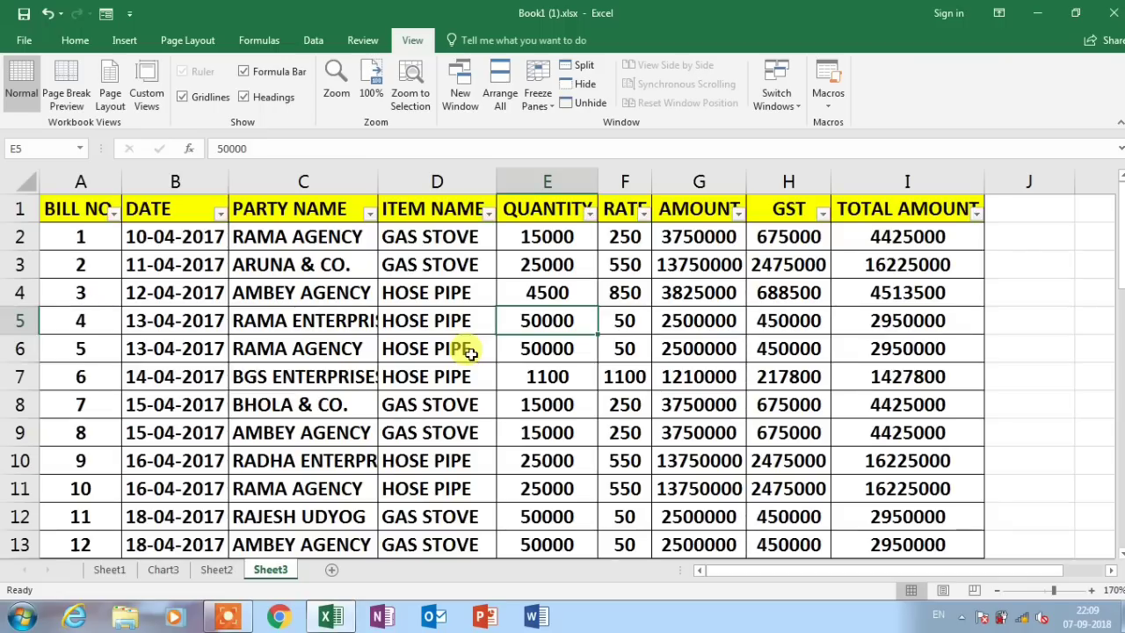
Open the PARTY NAME column's filter options
left_click(159, 209)
left_click(306, 208)
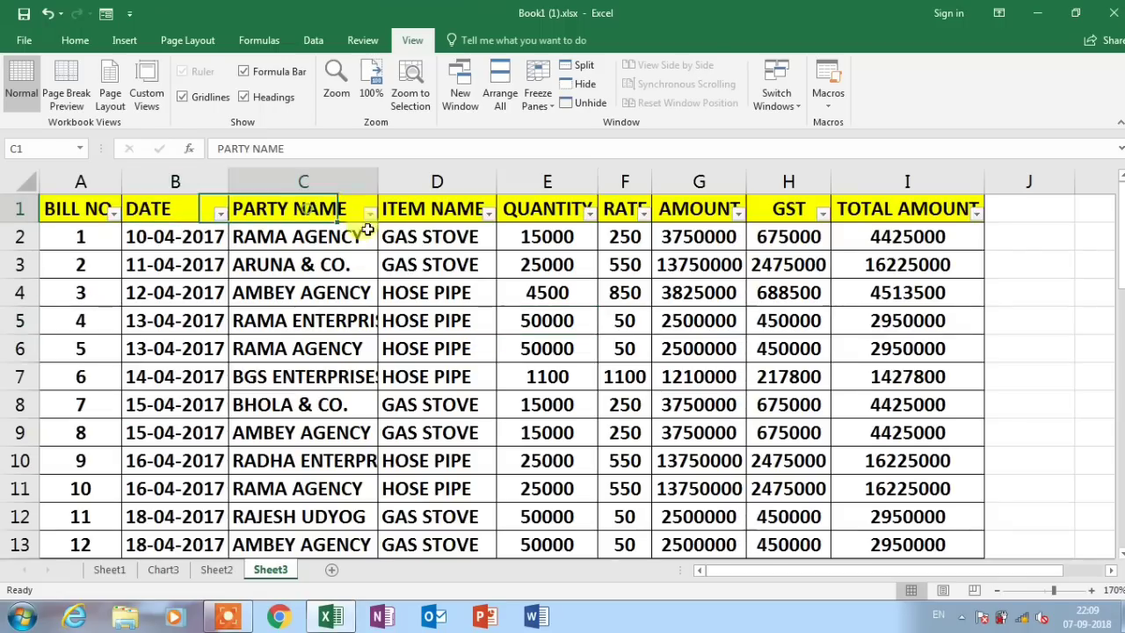
left_click(372, 214)
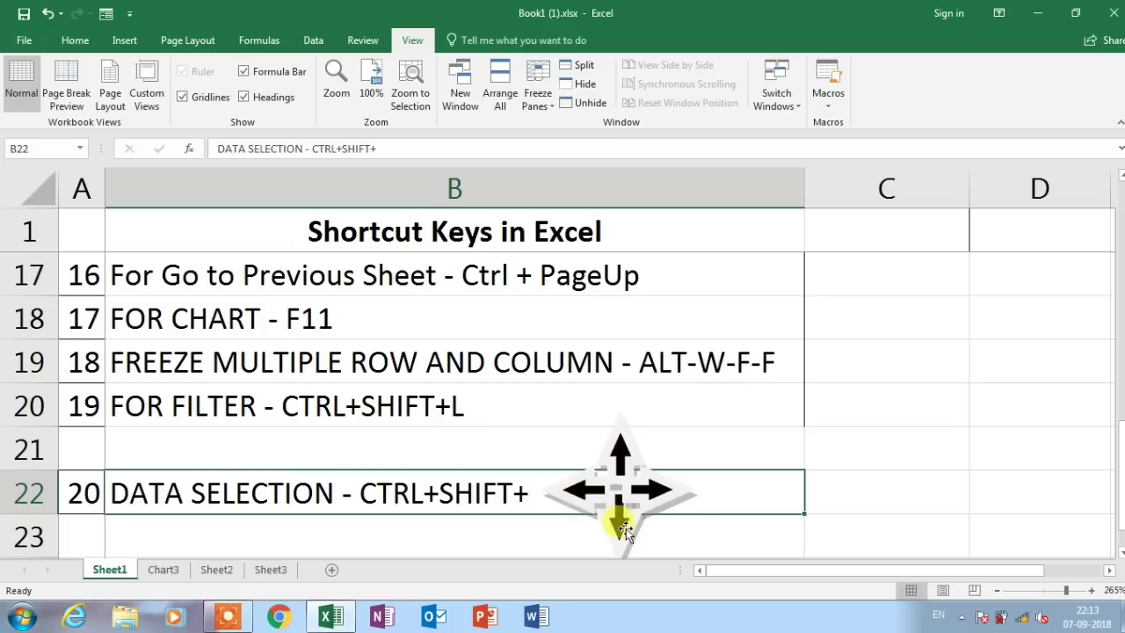
From C7 on Sheet3, extend the selection with Ctrl+Shift+arrows right, down, up and left to cover A1:C7
left_click(272, 570)
left_click(279, 401)
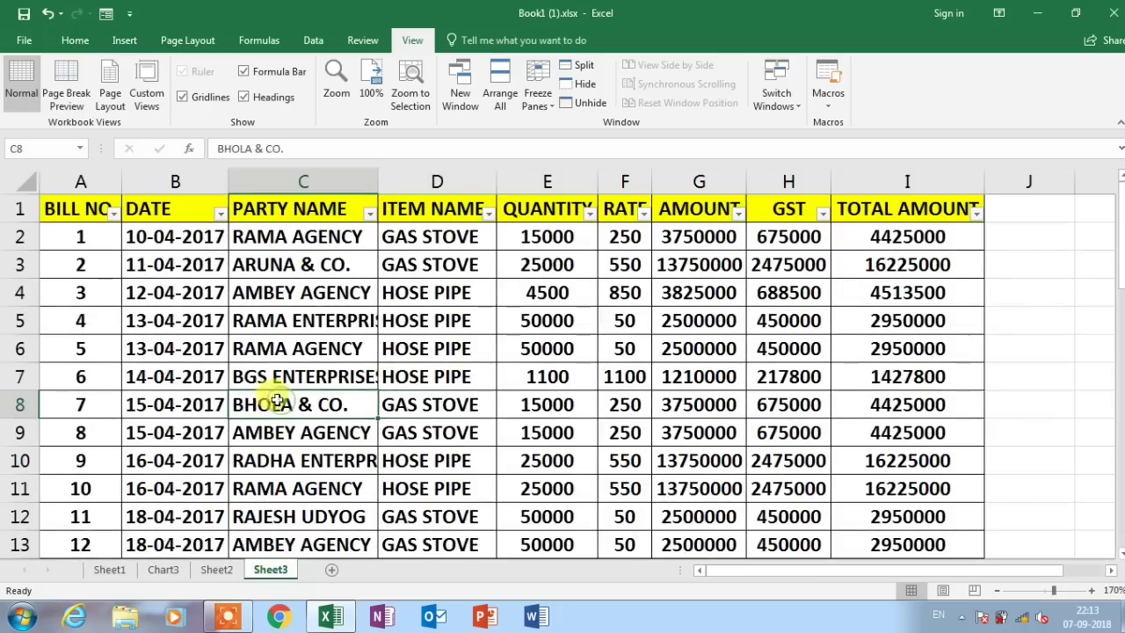
left_click(254, 373)
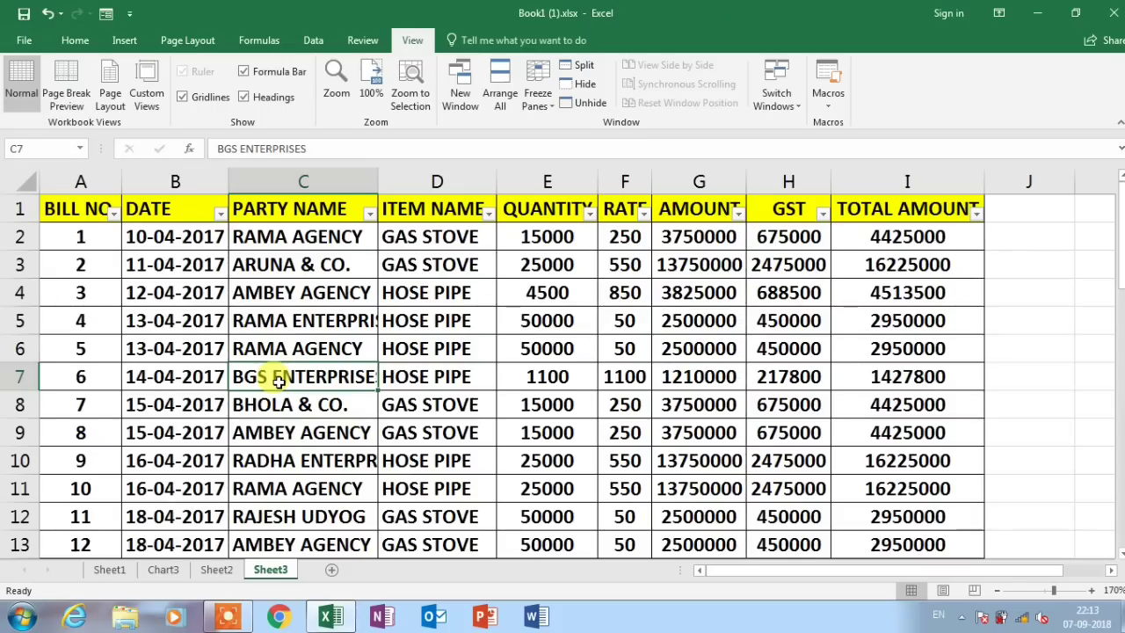
key("ctrl+shift+Right")
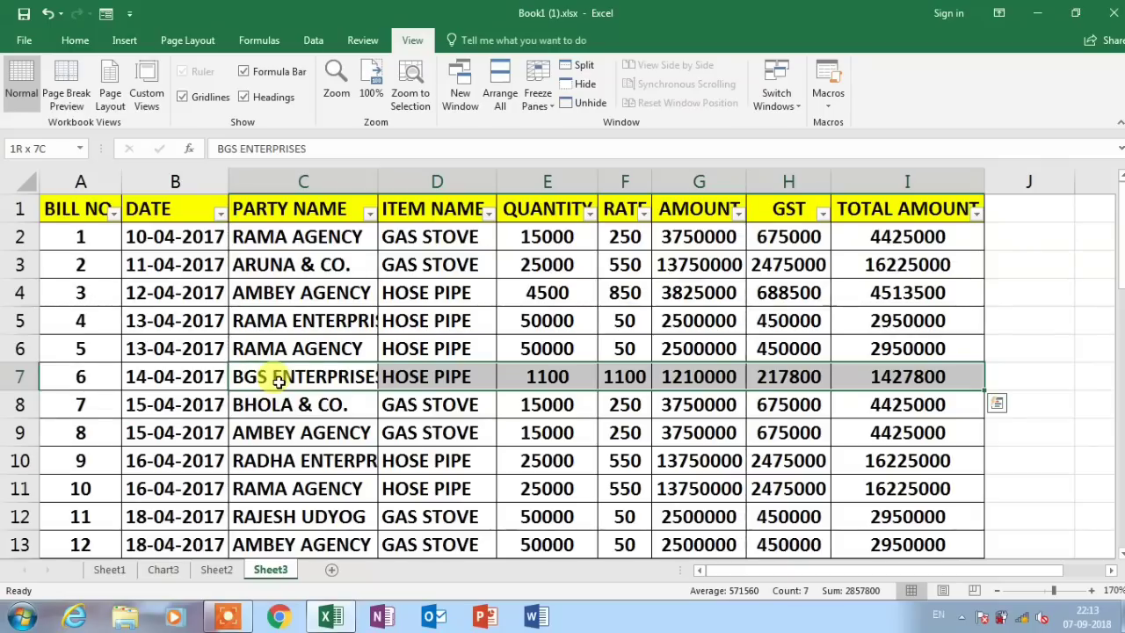
key("shift+Down")
key("shift+Down")
key("shift+Down")
key("shift+Down")
key("shift+Down")
key("shift+Down")
key("shift+Down")
key("shift+Down")
key("shift+Down")
key("shift+Down")
key("shift+Down")
key("shift+Down")
key("shift+Down")
key("shift+Down")
key("shift+Down")
key("shift+Down")
key("shift+Down")
key("shift+Down")
key("shift+Down")
key("shift+Down")
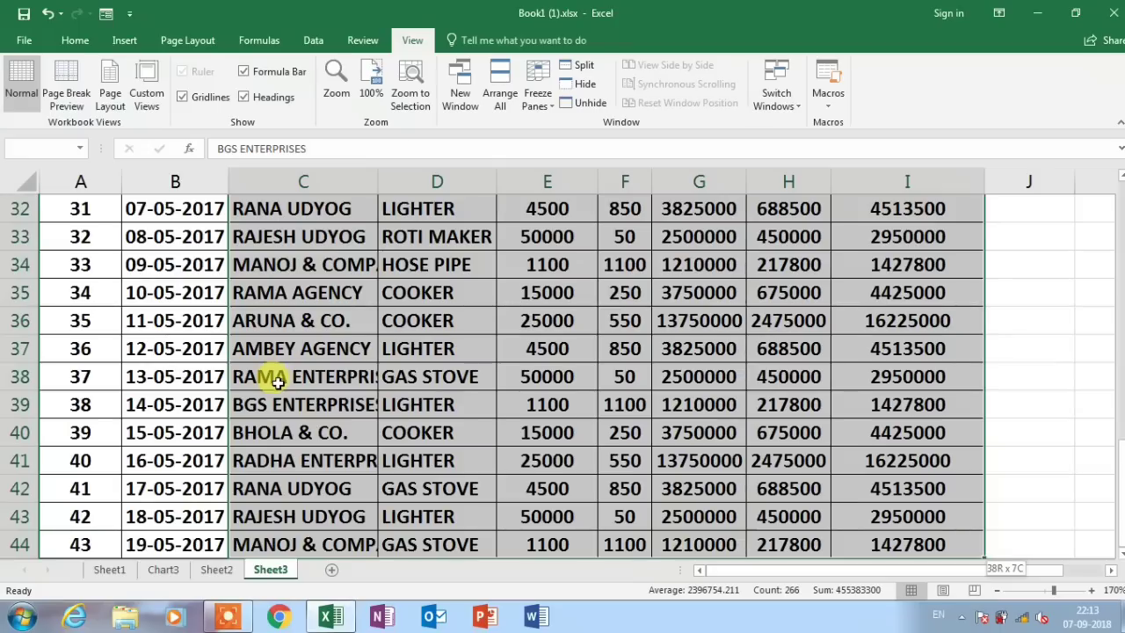
key("ctrl+shift+Up")
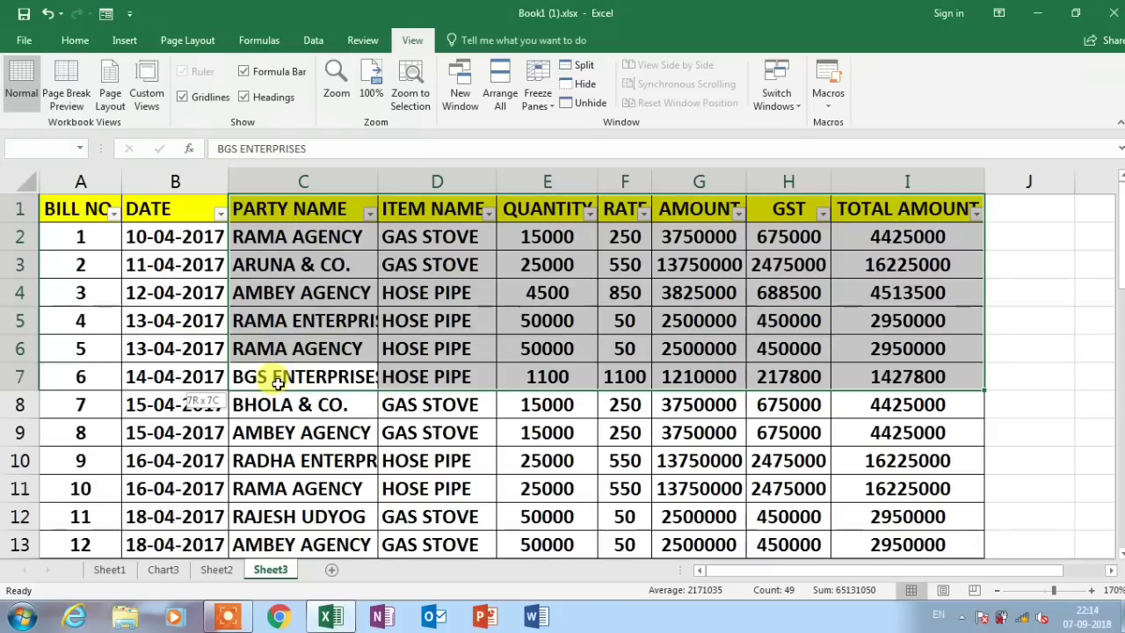
key("ctrl+shift+Left")
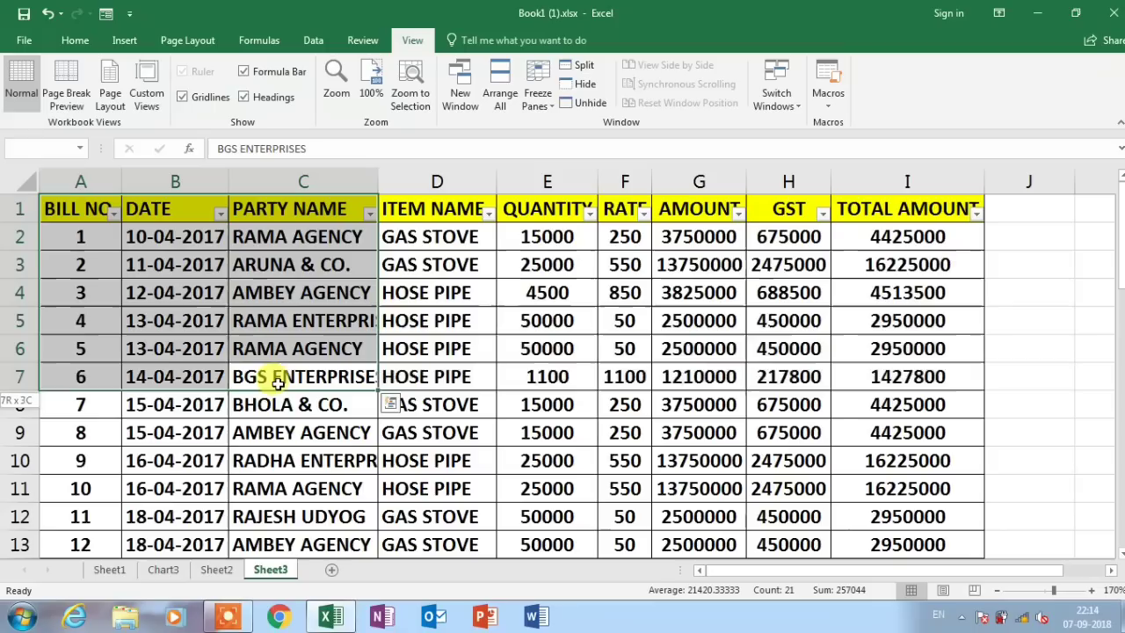